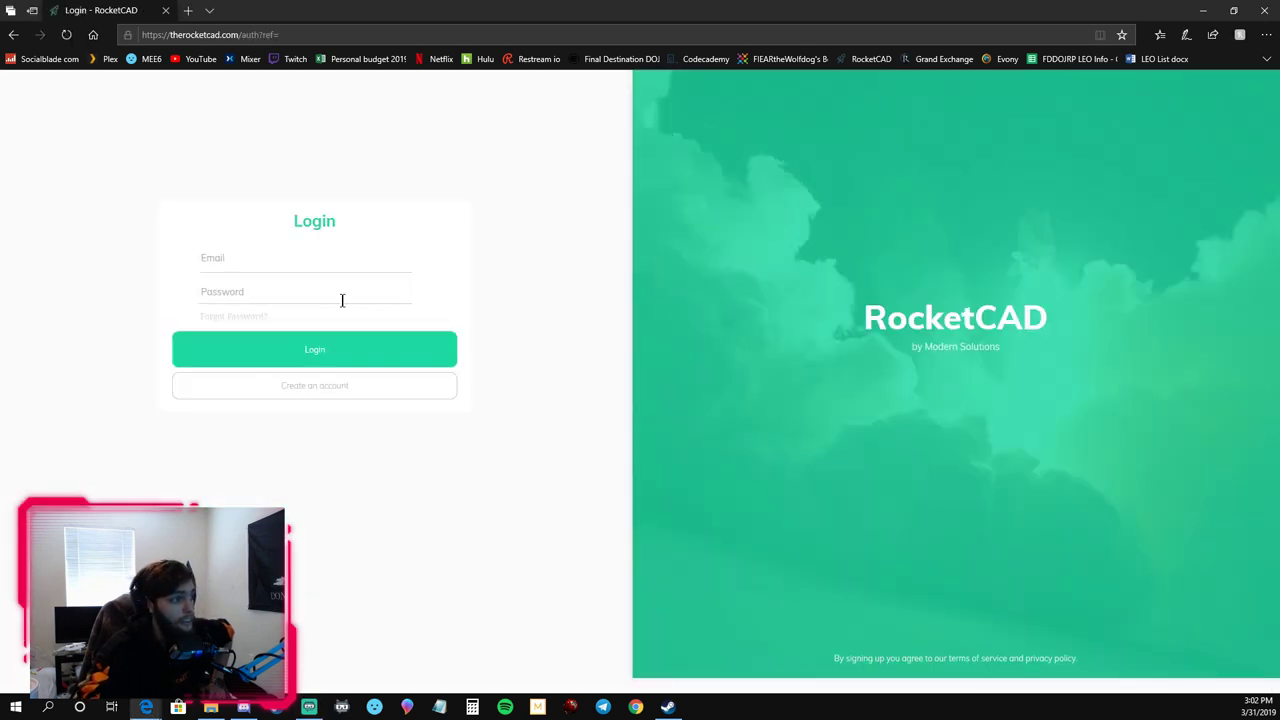
# Try a new account sign-up, return to the login form, and log in with the account's email and password.
pyautogui.click(371, 393)
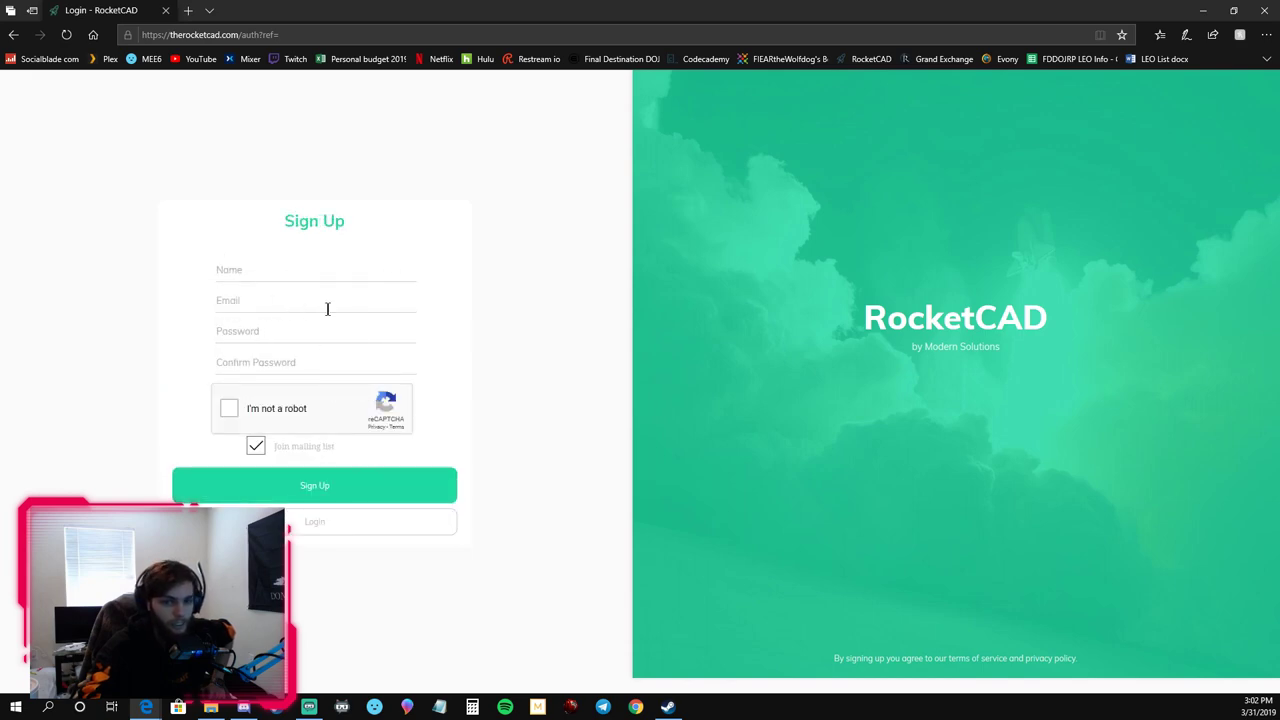
pyautogui.click(391, 486)
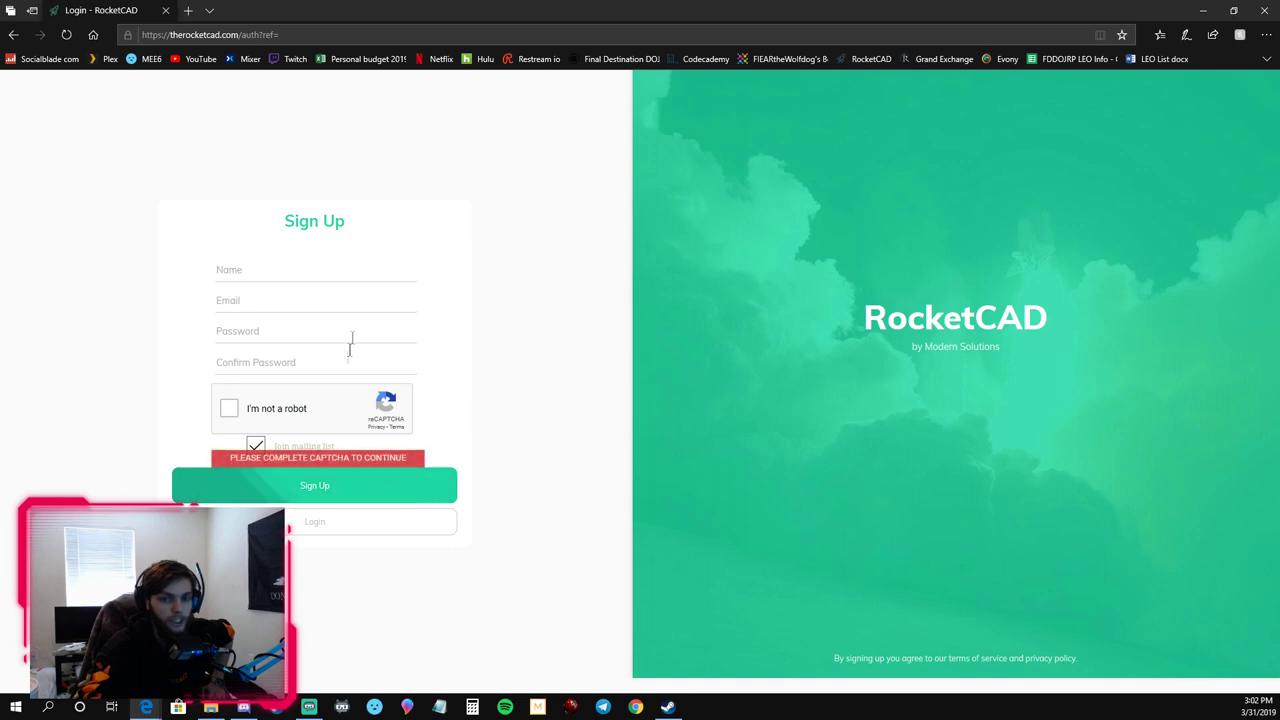
pyautogui.click(380, 521)
pyautogui.click(318, 274)
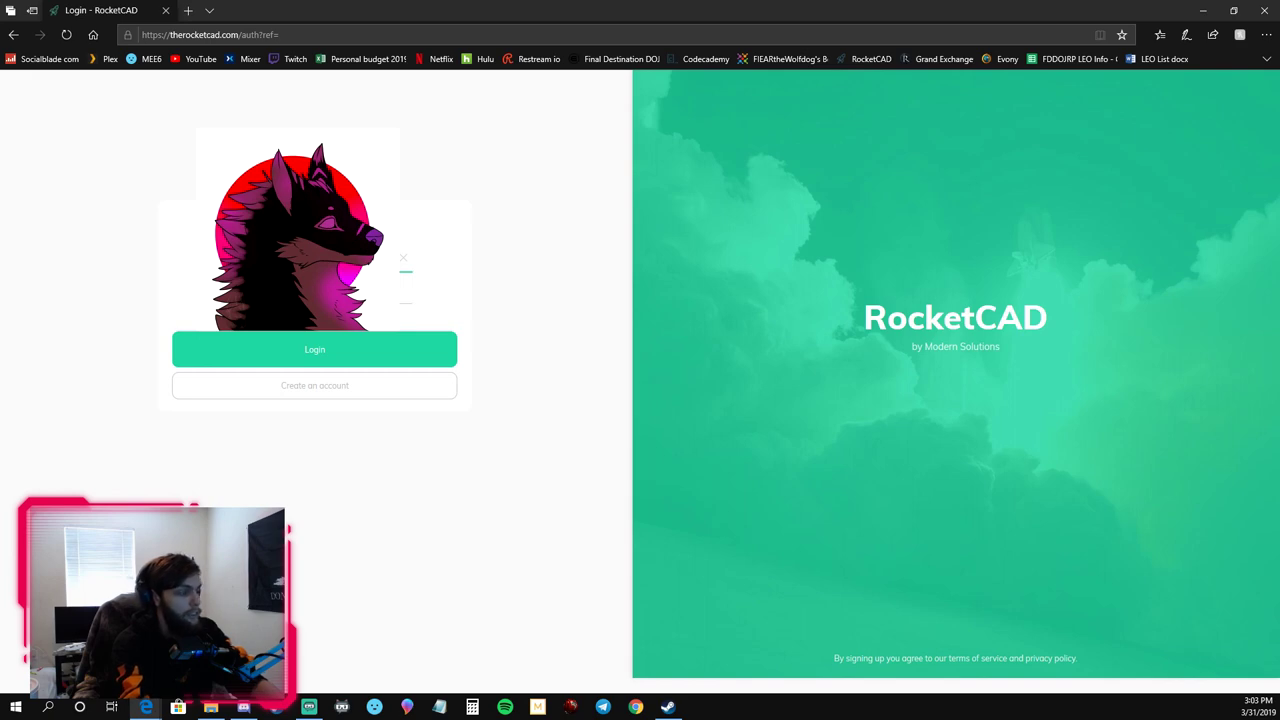
pyautogui.click(420, 305)
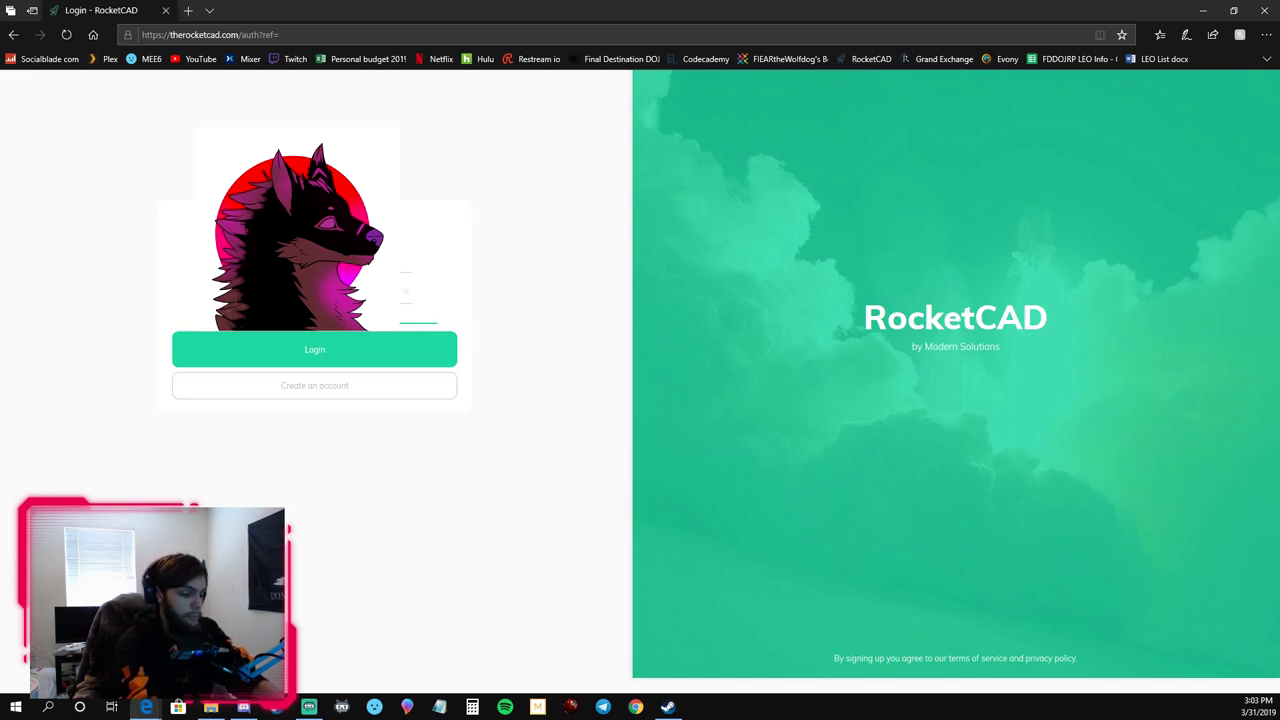
pyautogui.press('Return')
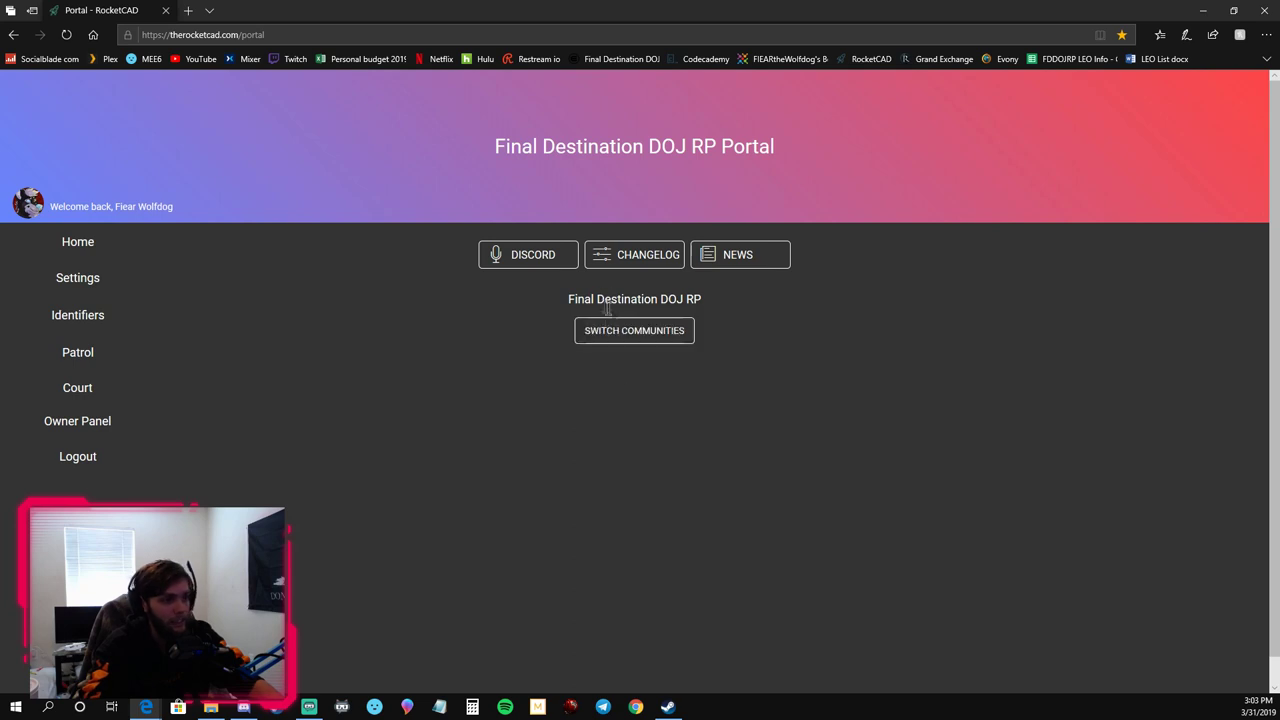
pyautogui.click(657, 336)
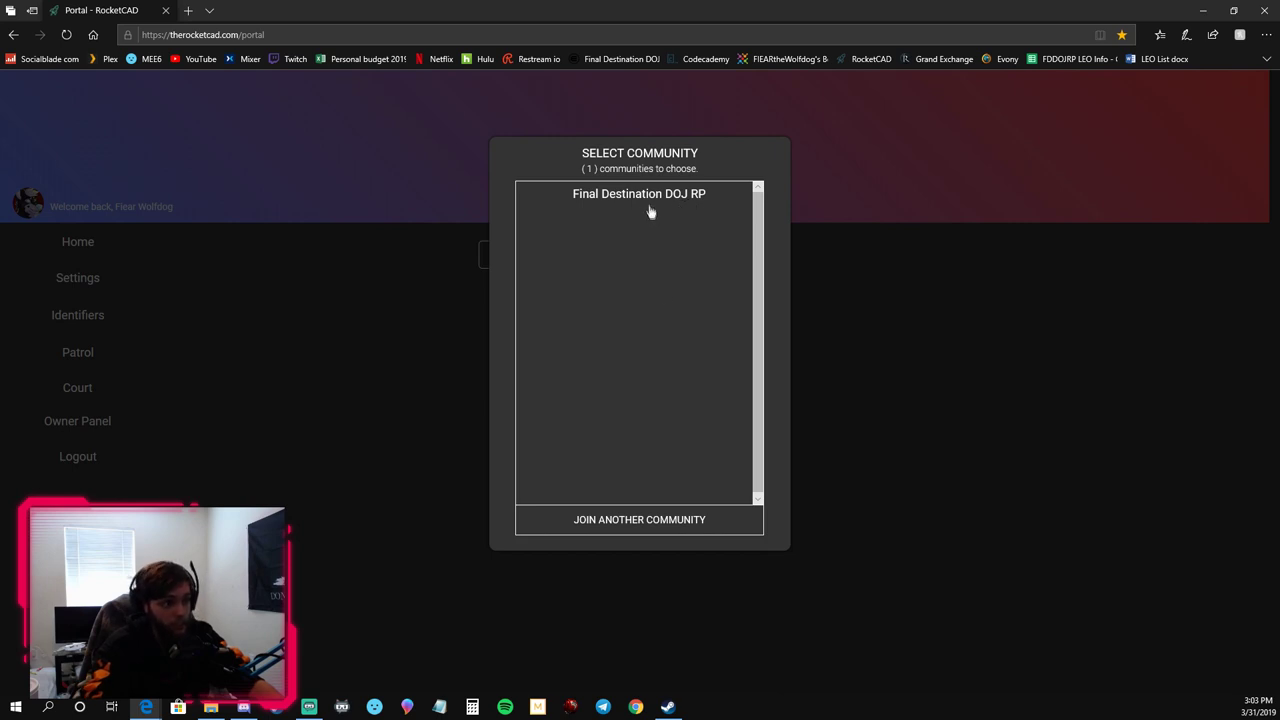
pyautogui.click(646, 194)
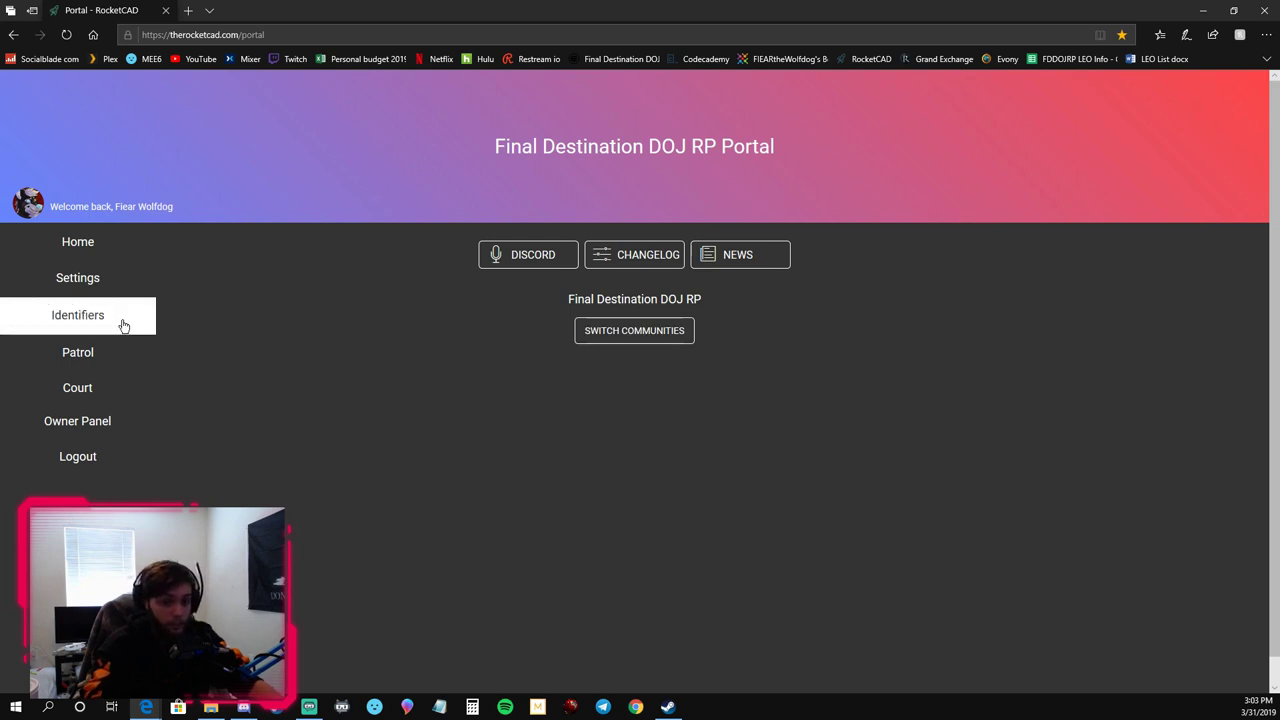
# Choose Citizen of Final Destination as the patrol department and check the civ-352 entry on the Identifiers page.
pyautogui.click(123, 352)
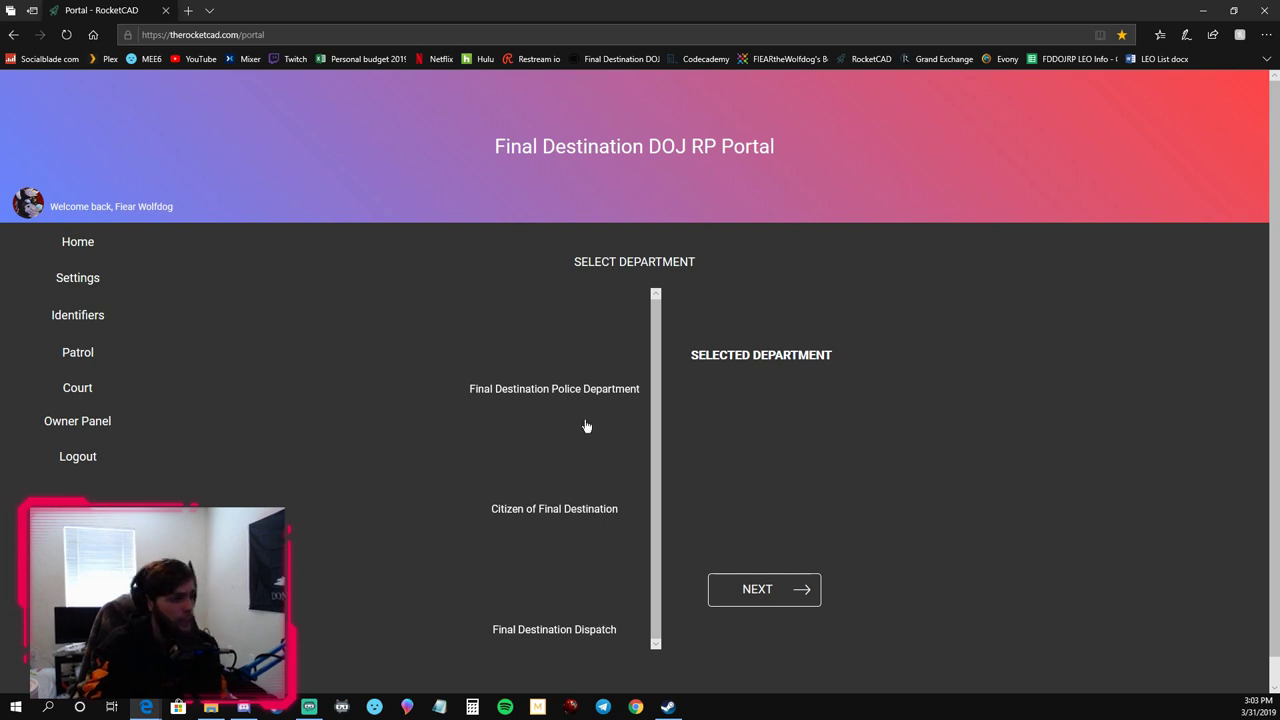
pyautogui.click(589, 508)
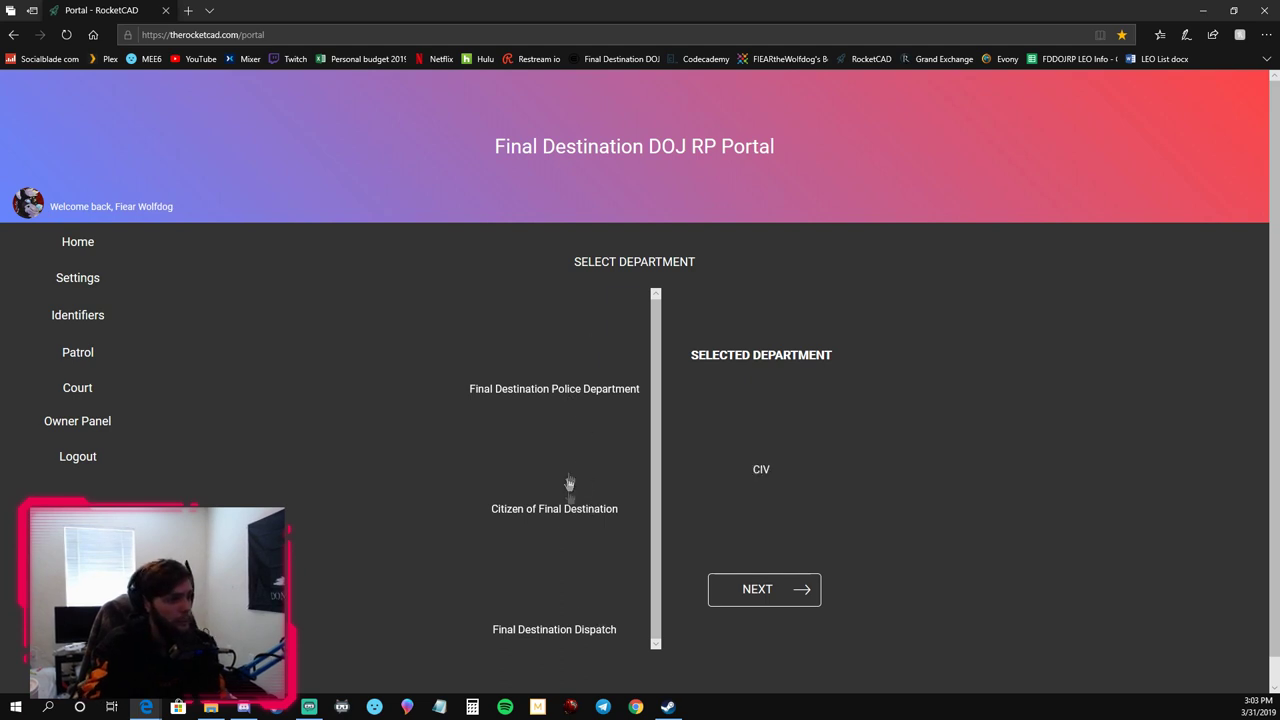
pyautogui.click(84, 316)
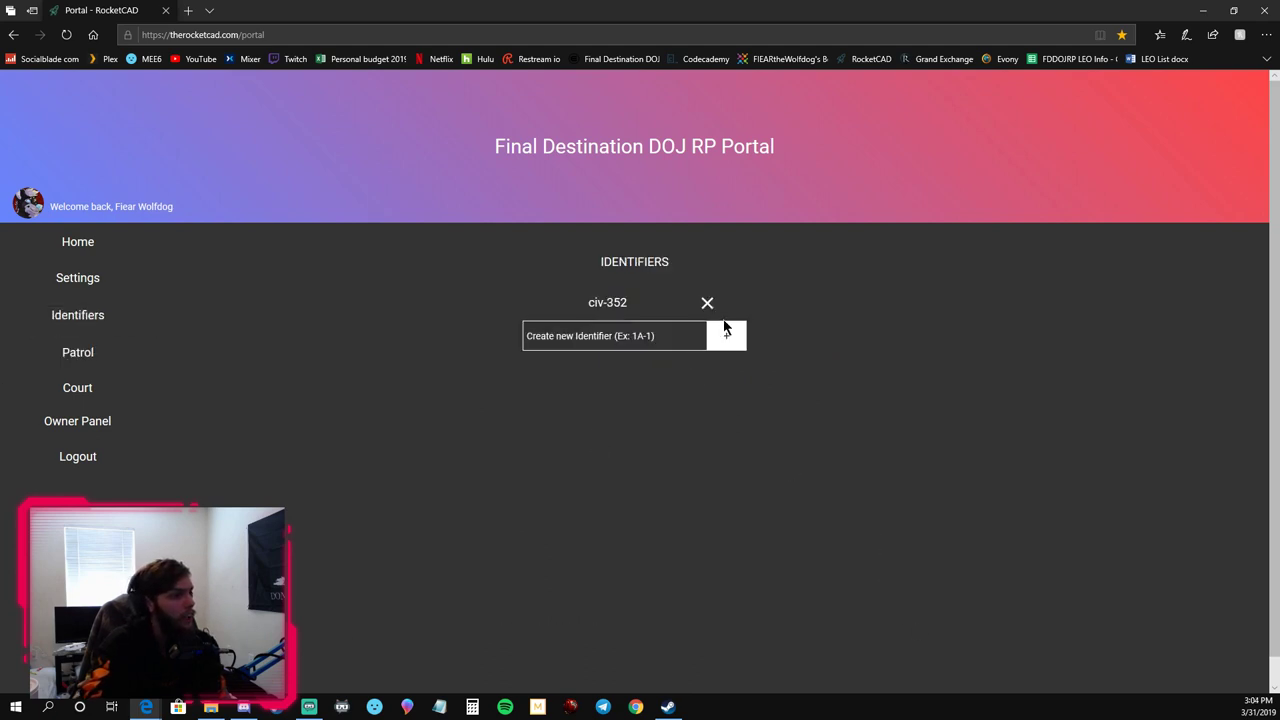
pyautogui.moveTo(592, 309); pyautogui.dragTo(670, 318)
pyautogui.click(688, 452)
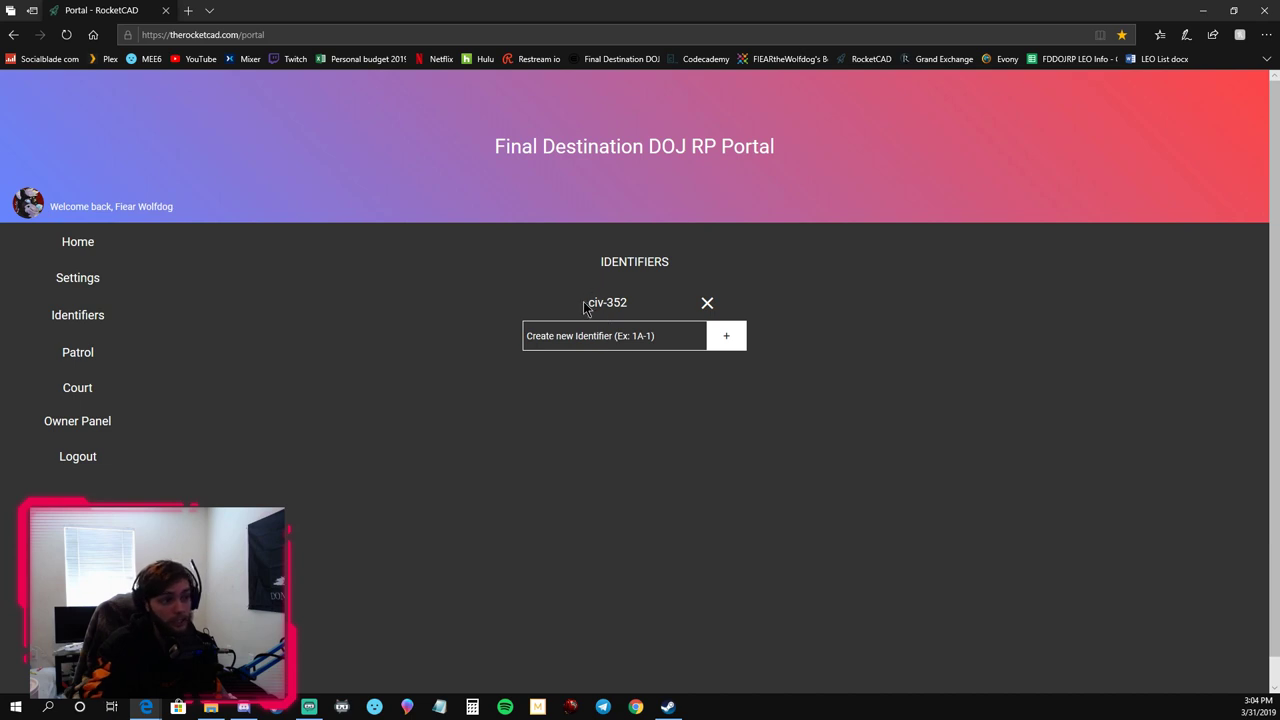
pyautogui.moveTo(583, 300); pyautogui.dragTo(783, 312)
pyautogui.click(578, 340)
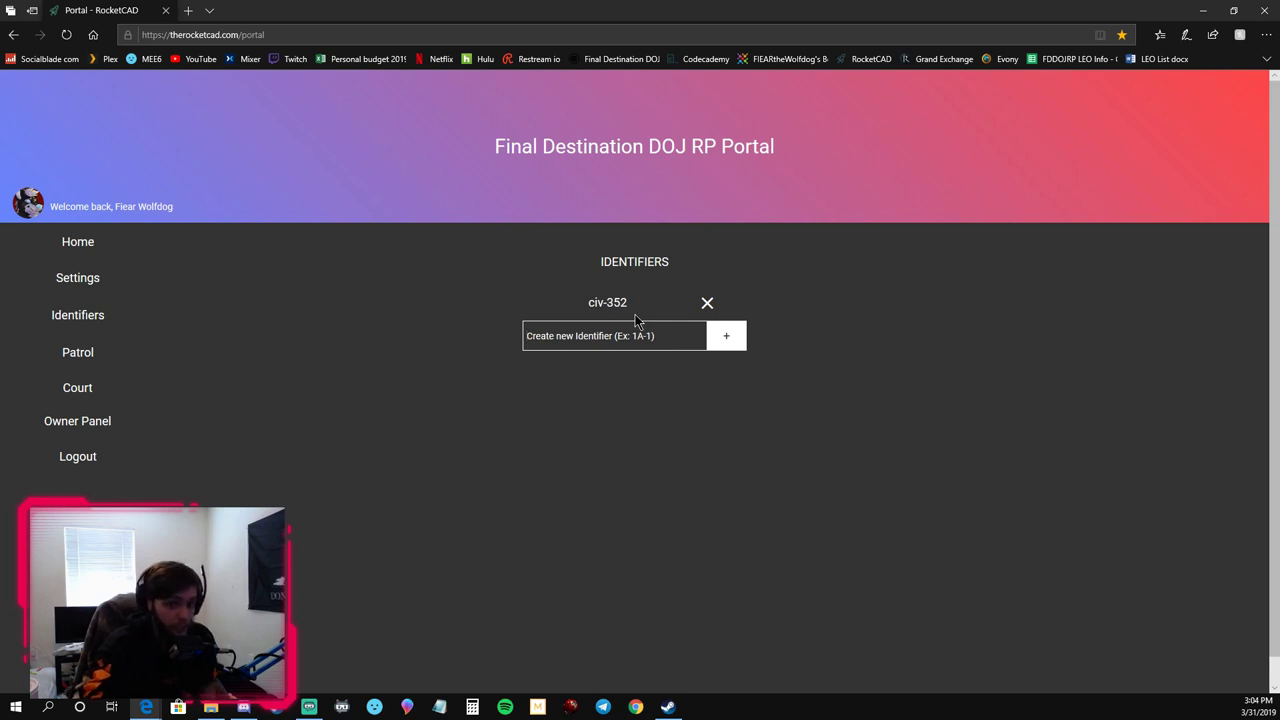
pyautogui.click(49, 362)
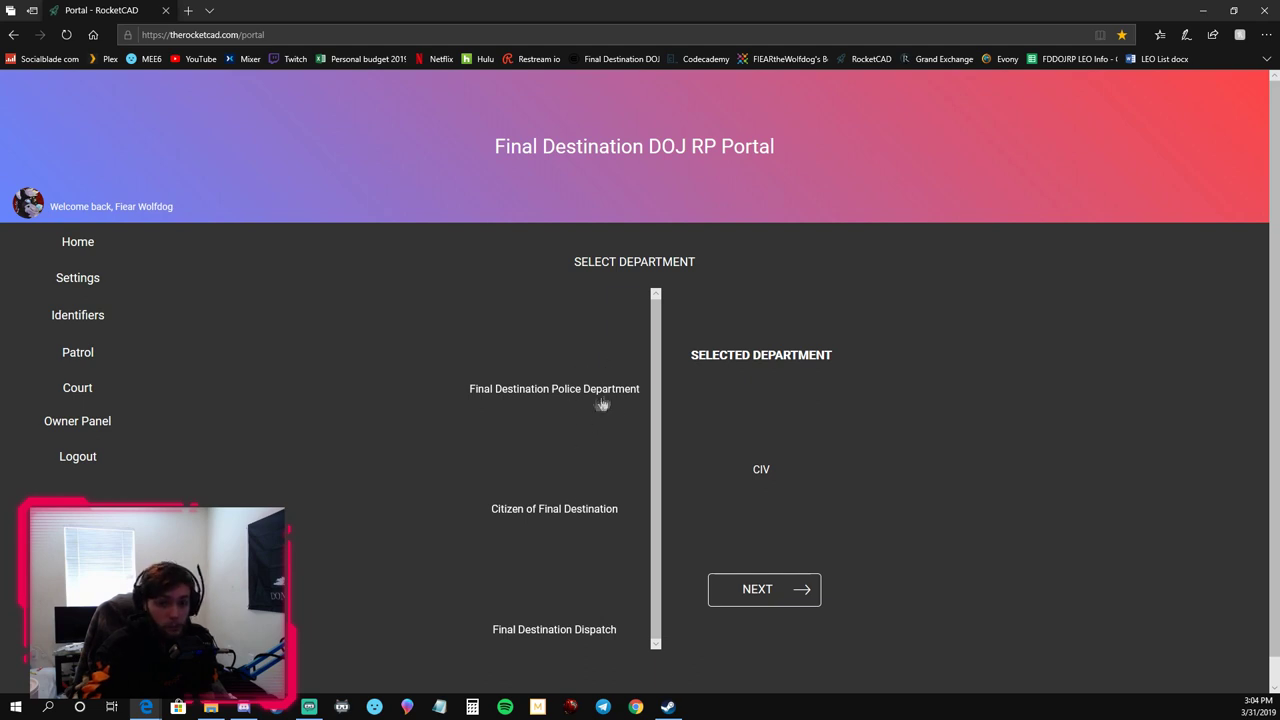
# Continue the citizen patrol setup with the Final Destination (New Economy) server selected.
pyautogui.click(796, 596)
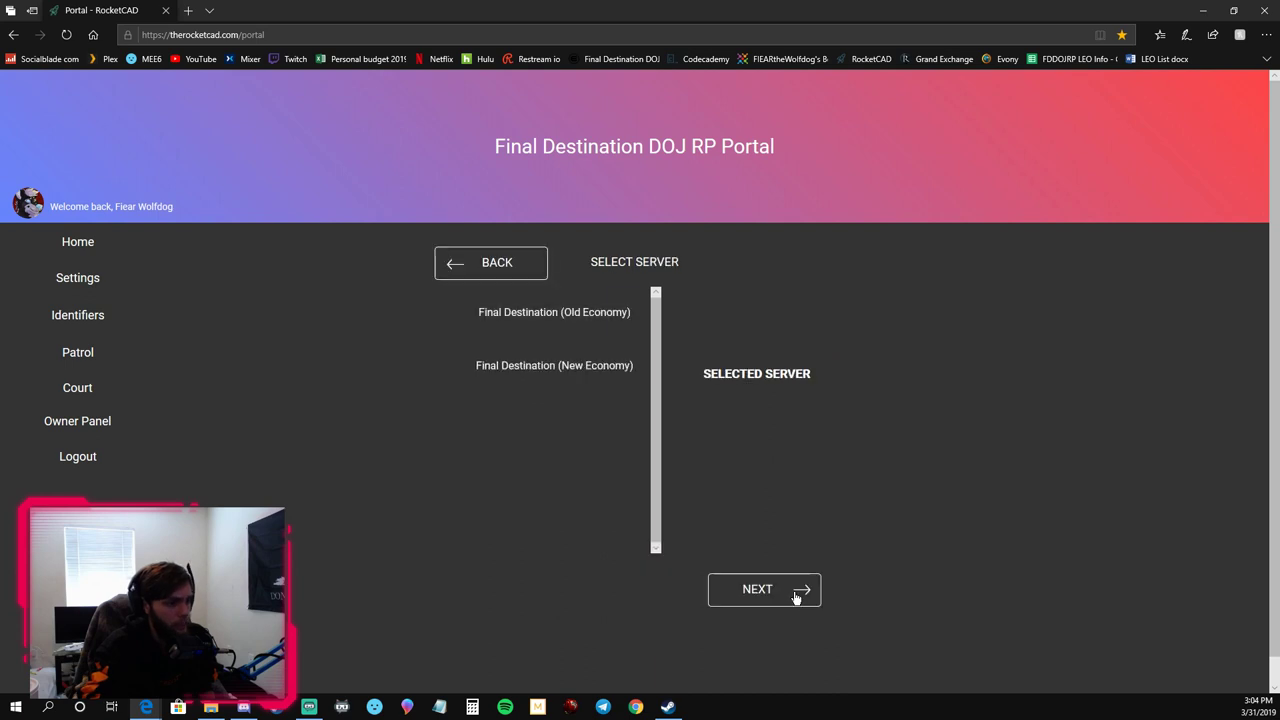
pyautogui.click(604, 368)
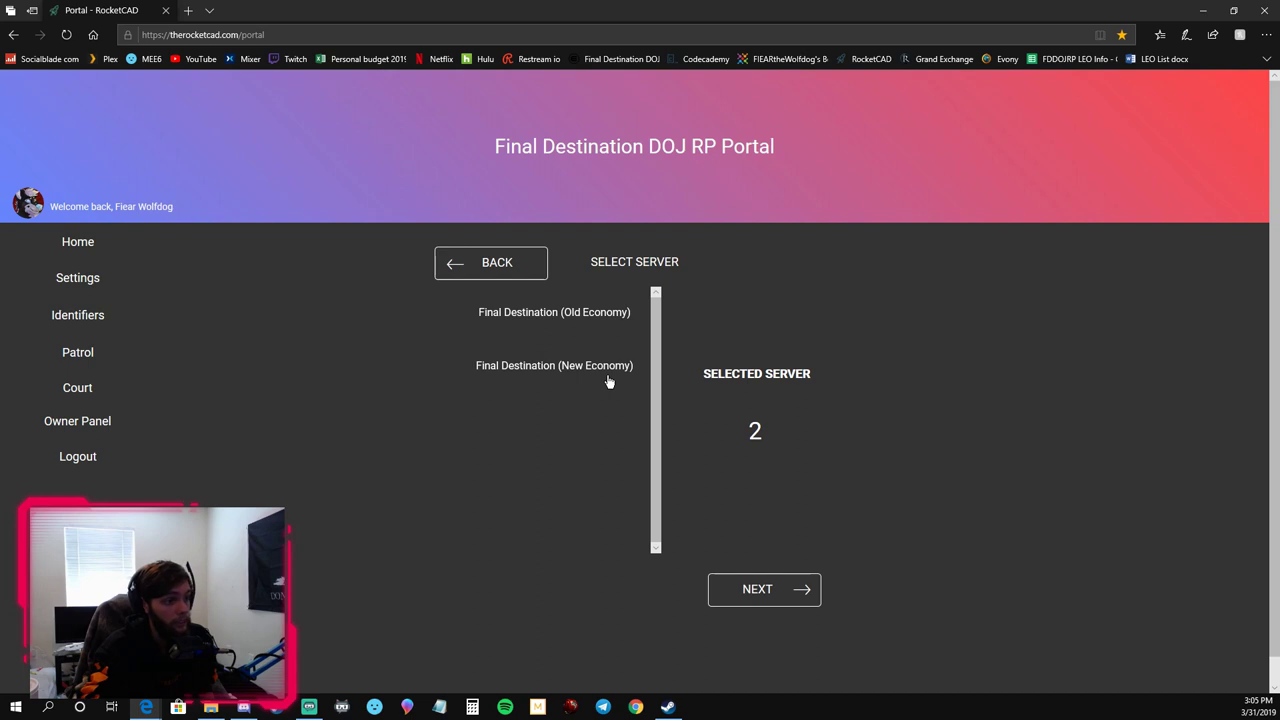
pyautogui.click(763, 590)
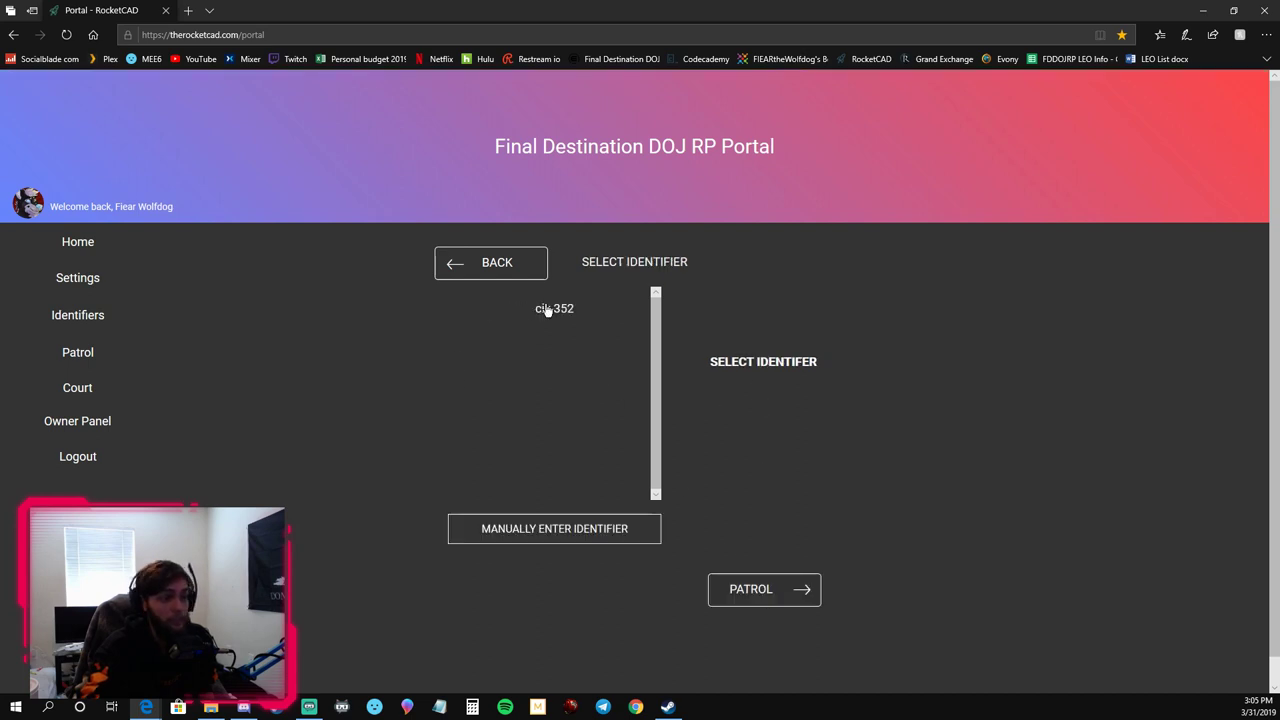
# Pick civ-352 as the patrol identifier and start patrolling as a civilian.
pyautogui.click(548, 310)
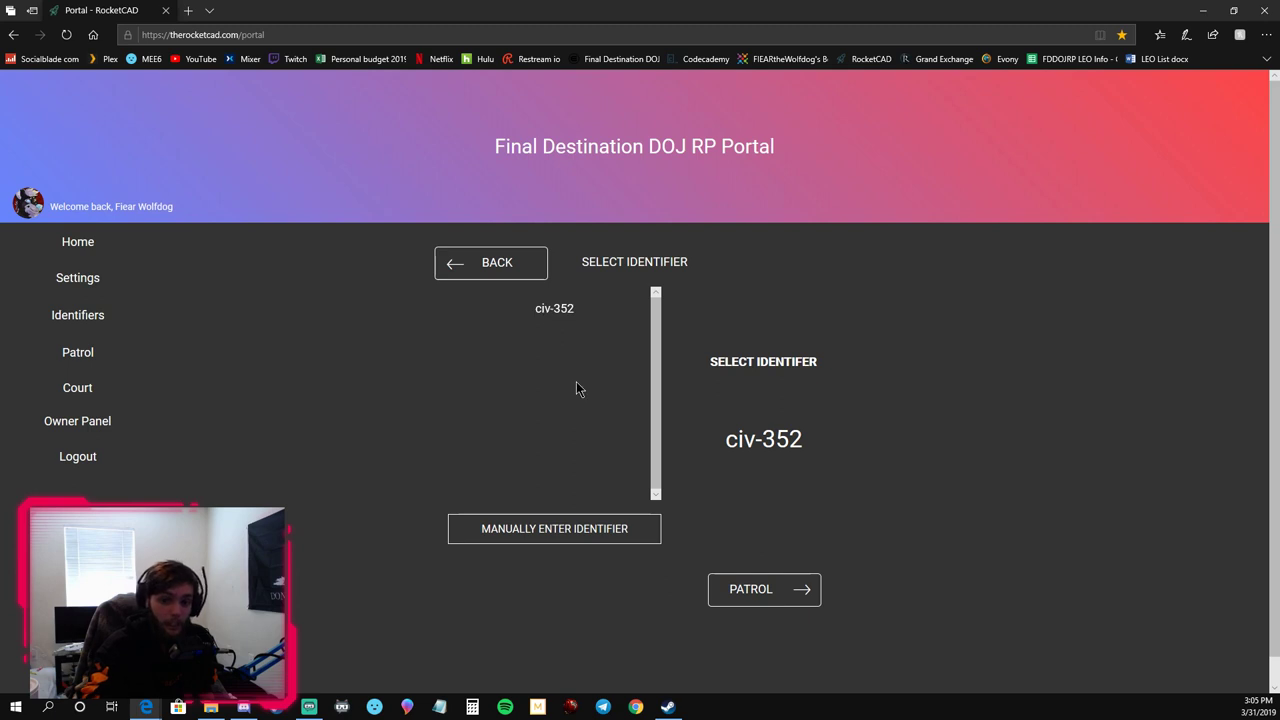
pyautogui.moveTo(722, 440); pyautogui.dragTo(838, 438)
pyautogui.click(805, 566)
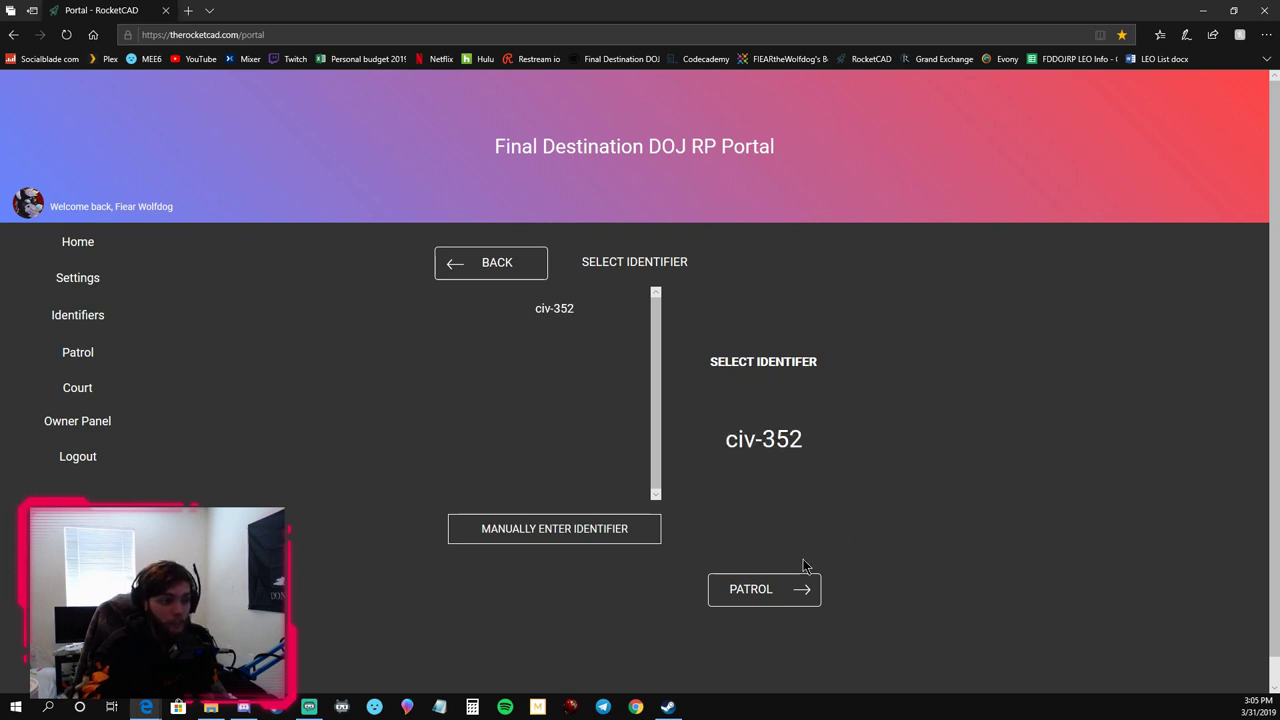
pyautogui.click(780, 590)
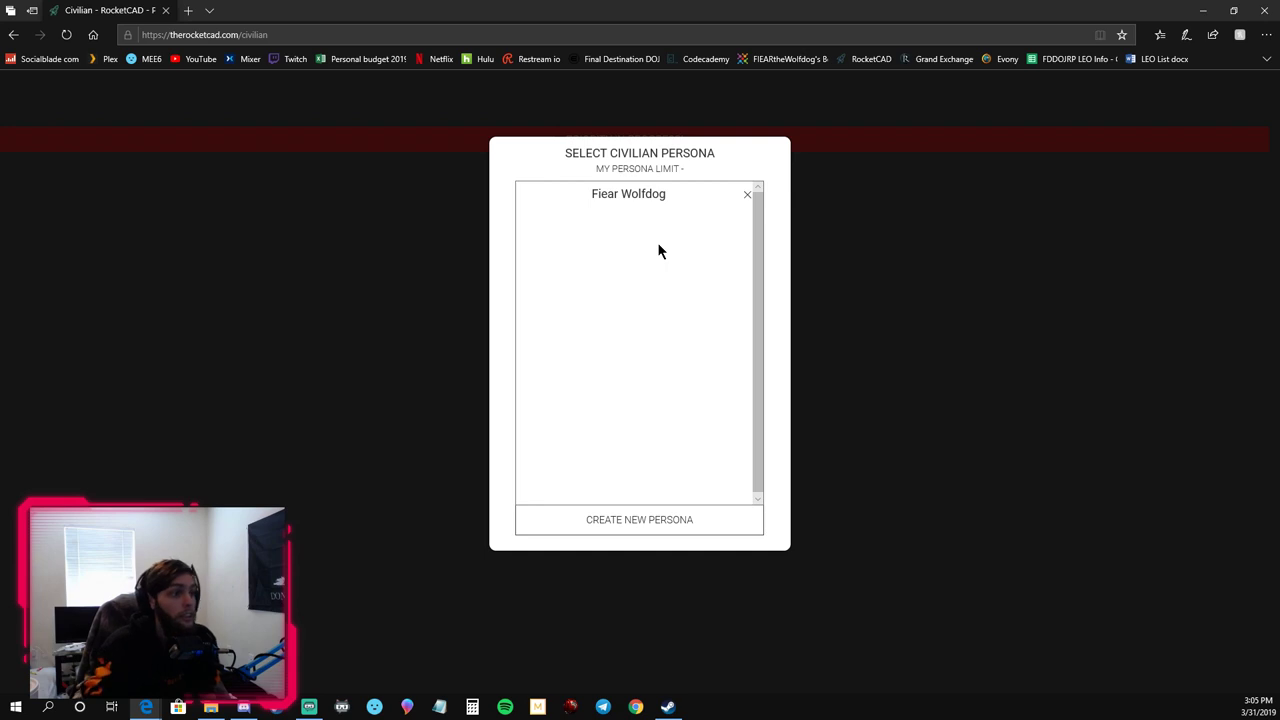
# Select the existing persona, browse Licensing, Judicial, Vehicles, Firearms and Personal Info, then edit the medical profile.
pyautogui.click(632, 193)
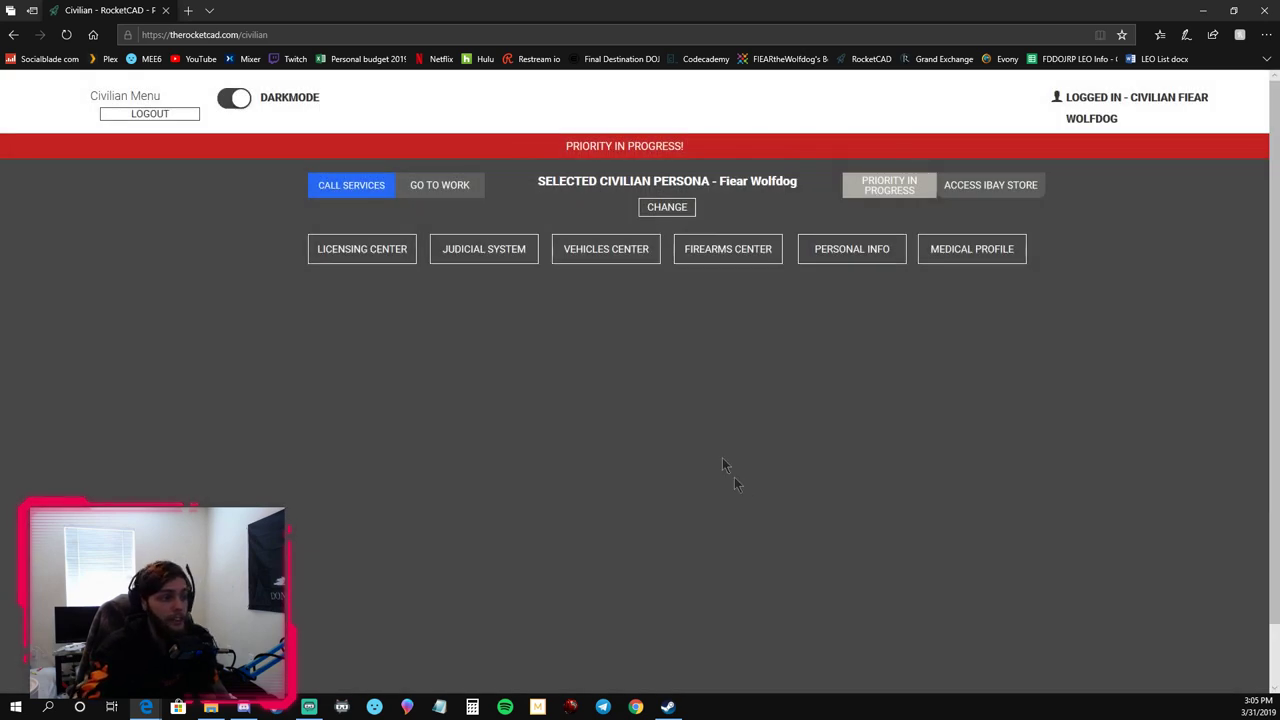
pyautogui.click(364, 258)
pyautogui.click(486, 251)
pyautogui.click(643, 258)
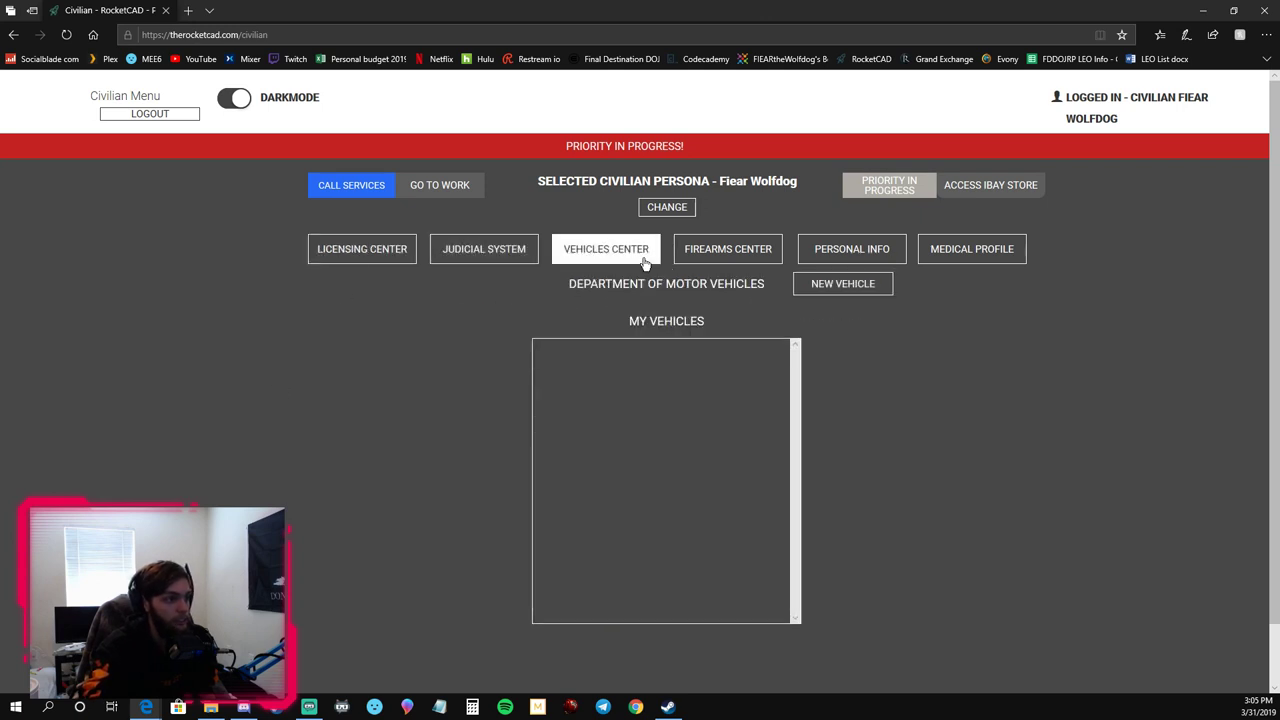
pyautogui.click(728, 256)
pyautogui.click(852, 256)
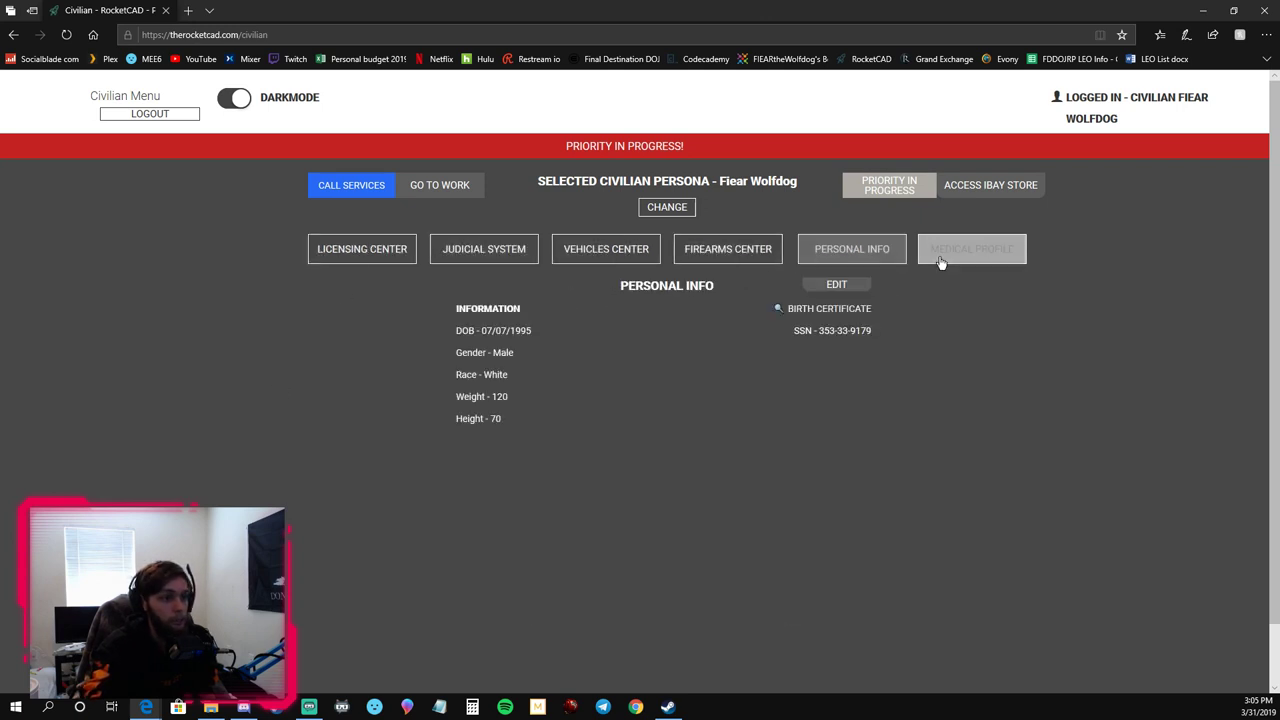
pyautogui.click(940, 256)
pyautogui.click(836, 284)
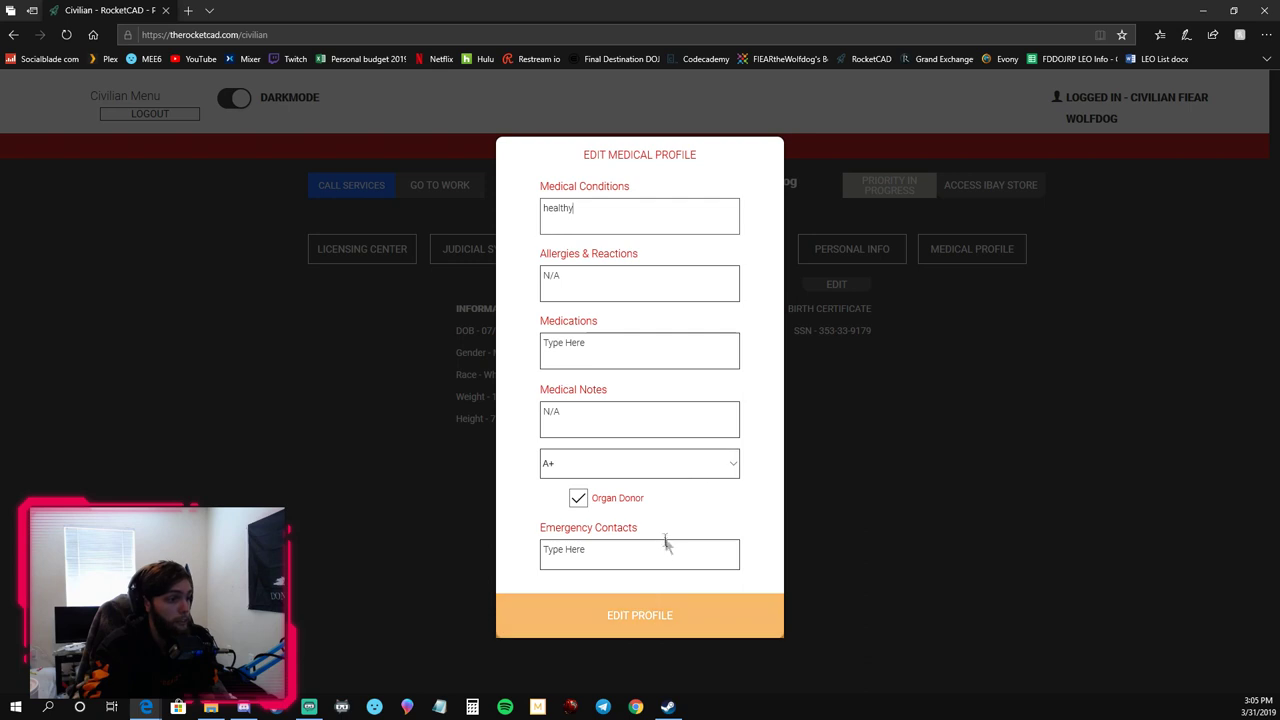
# Save the medical profile with 'healthy' conditions and view the License Center's status options.
pyautogui.click(686, 611)
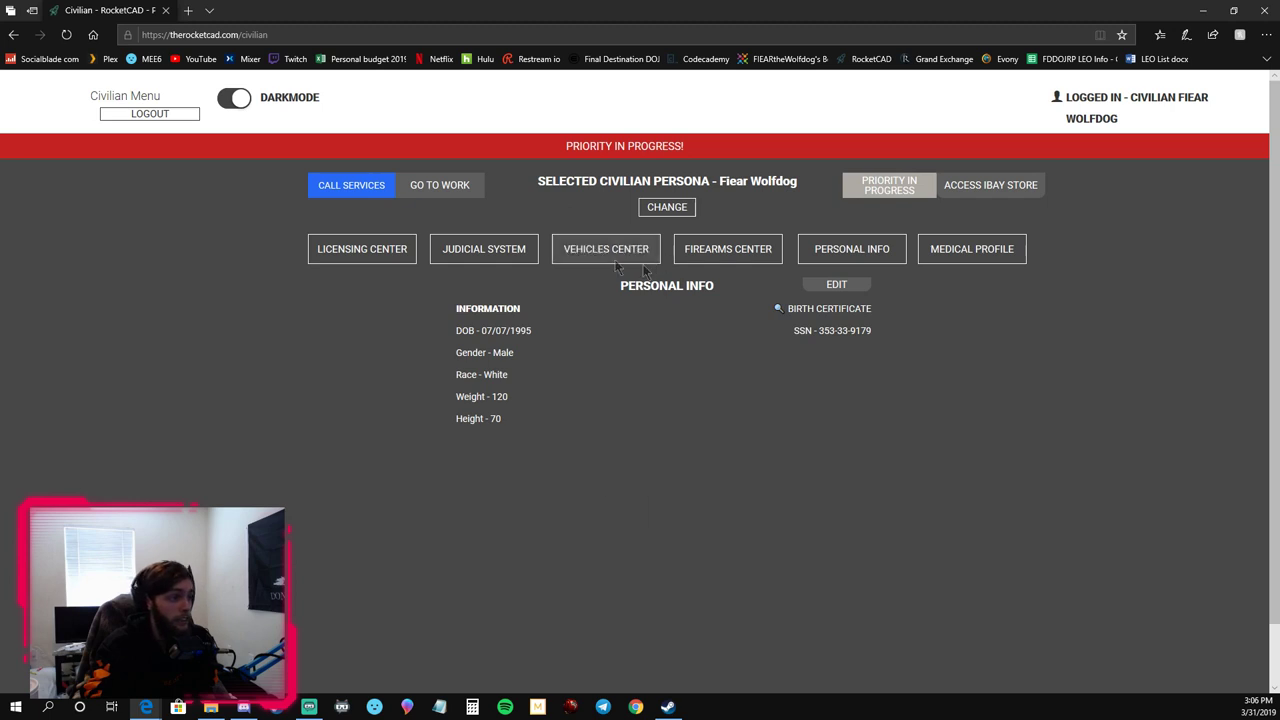
pyautogui.click(362, 249)
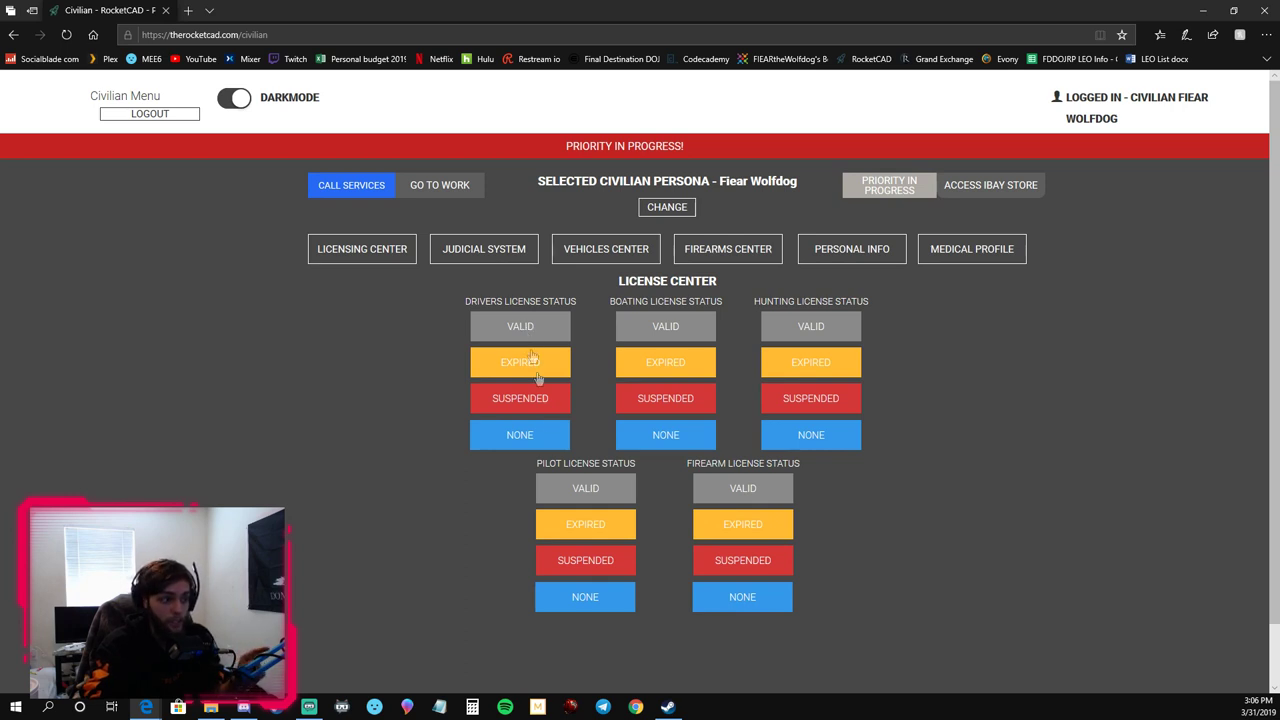
# Set the drivers license to Valid and back to None, then start a new vehicle registration.
pyautogui.click(568, 332)
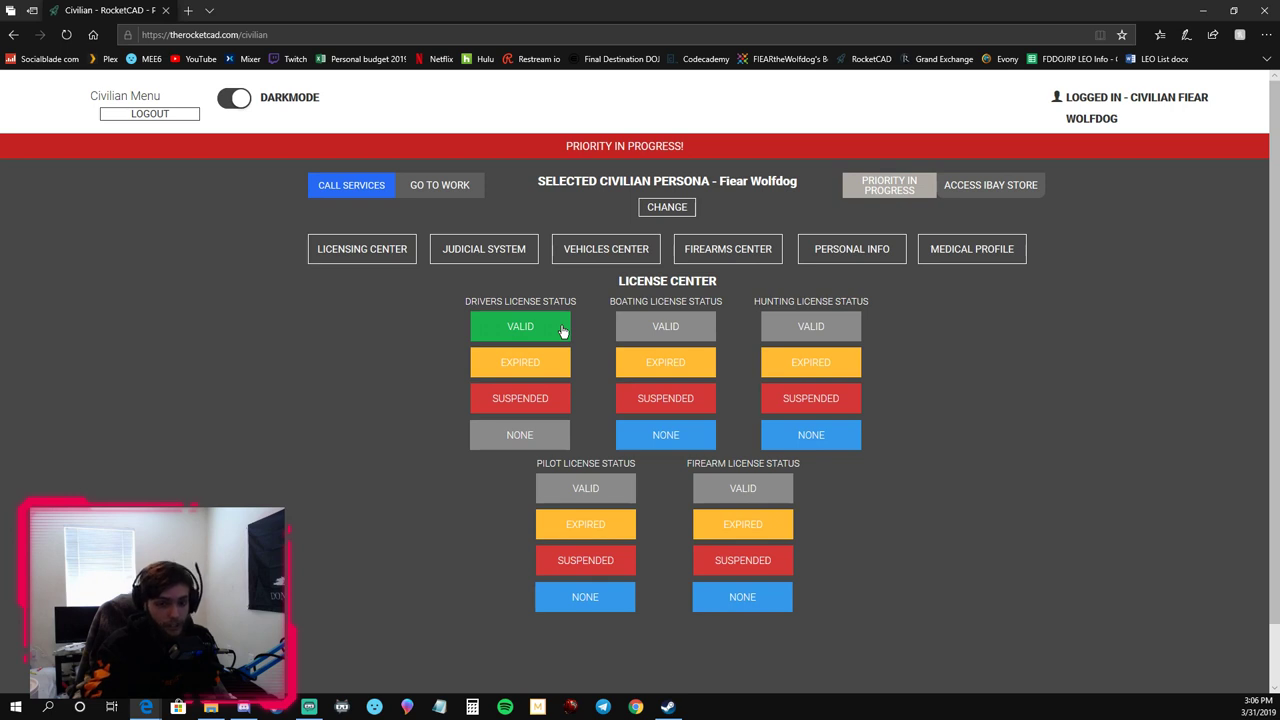
pyautogui.click(562, 331)
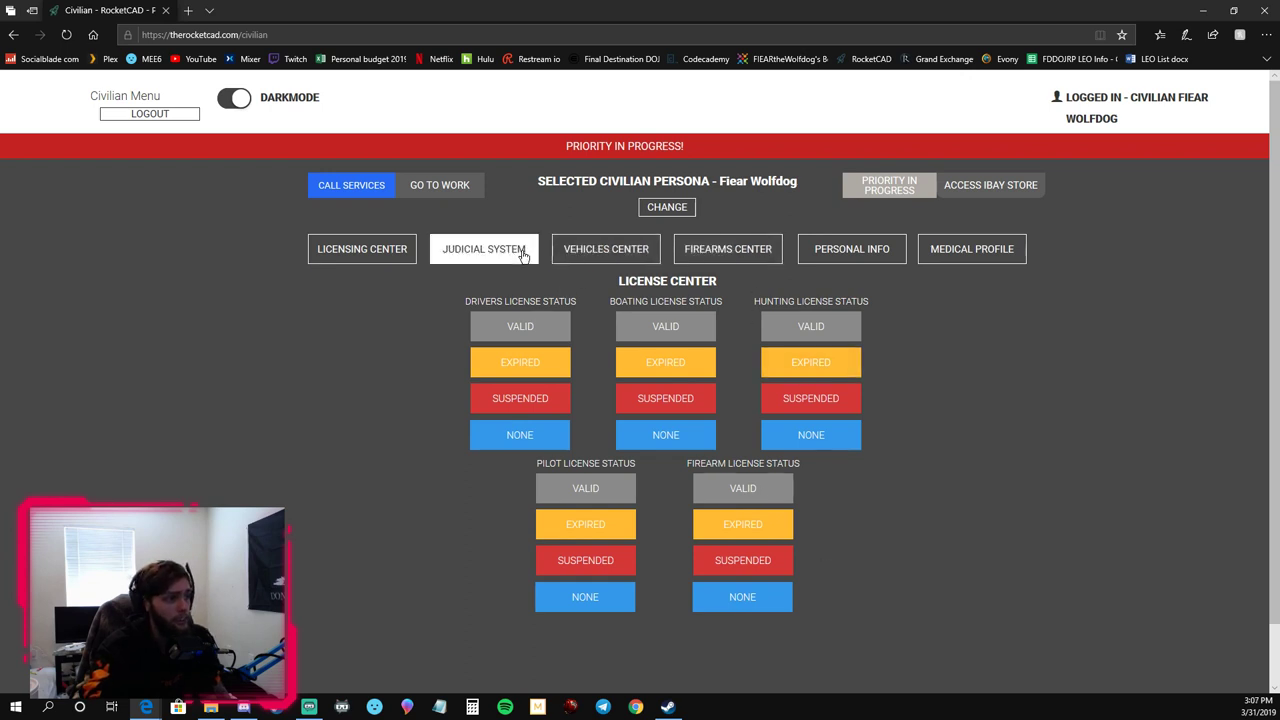
pyautogui.click(560, 251)
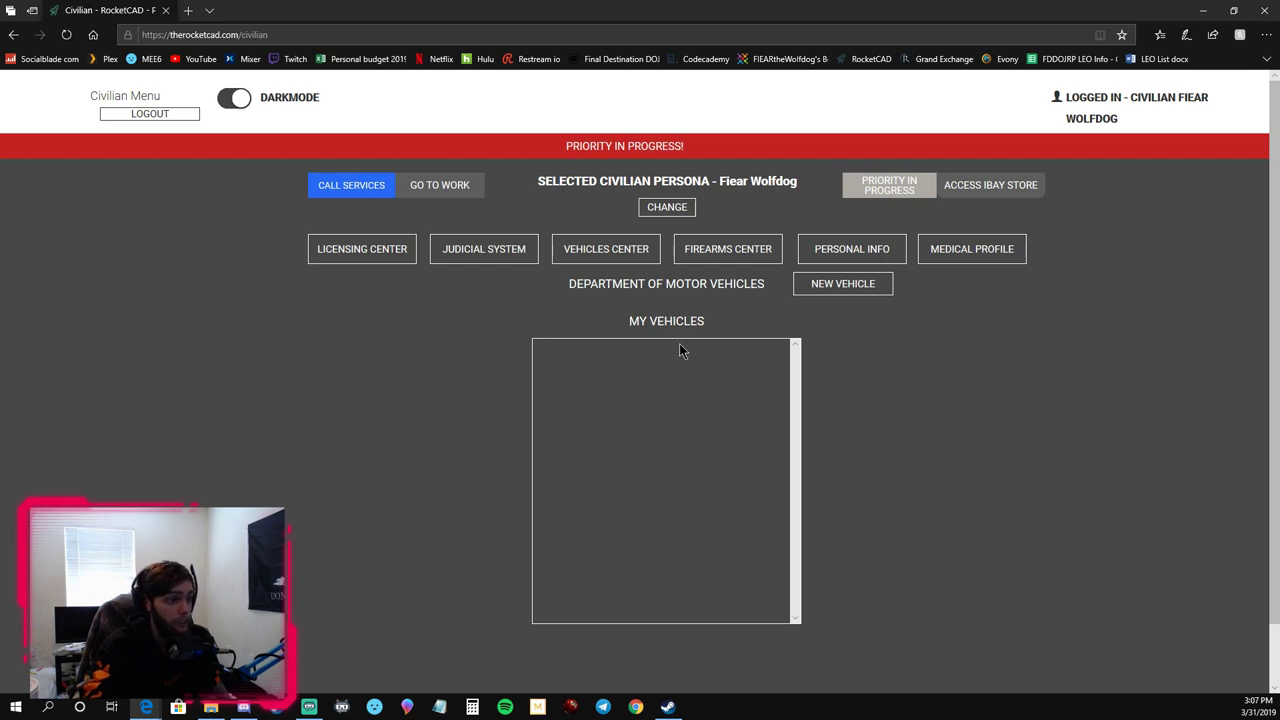
pyautogui.click(843, 284)
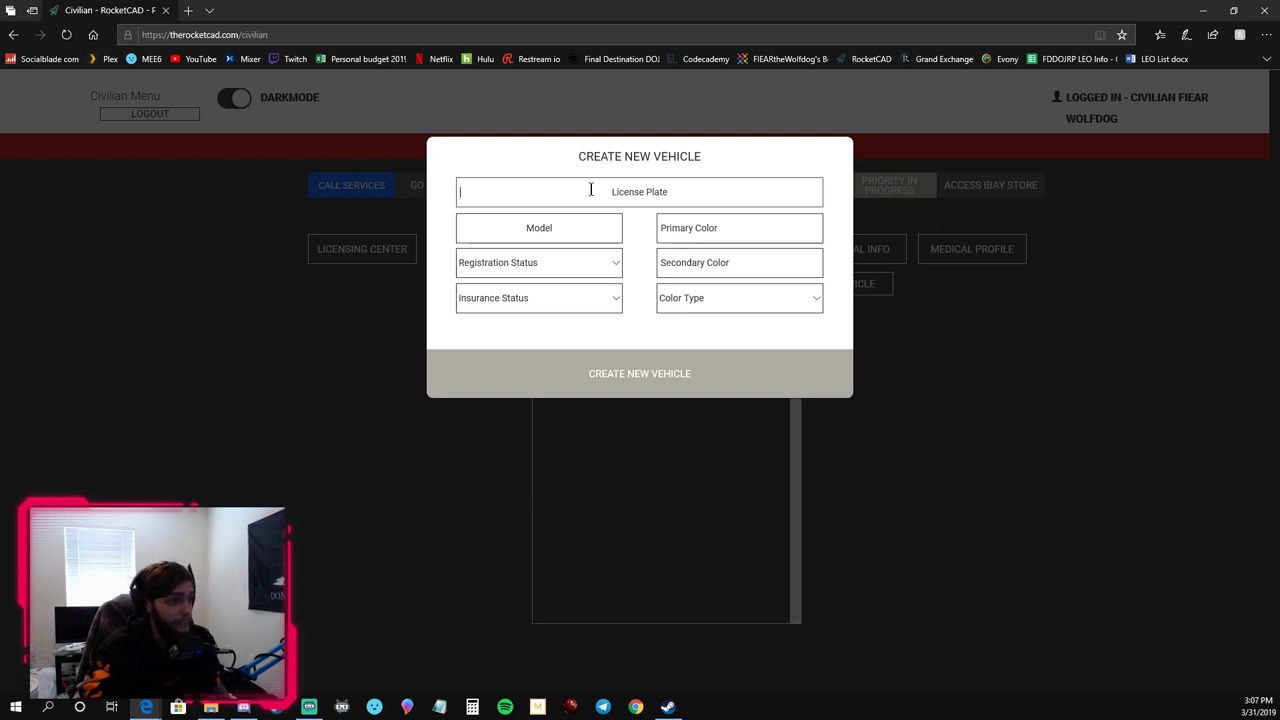
# Inspect the new vehicle's Registration, Insurance and Color Type options, discard it, and start a new firearm registration.
pyautogui.click(550, 233)
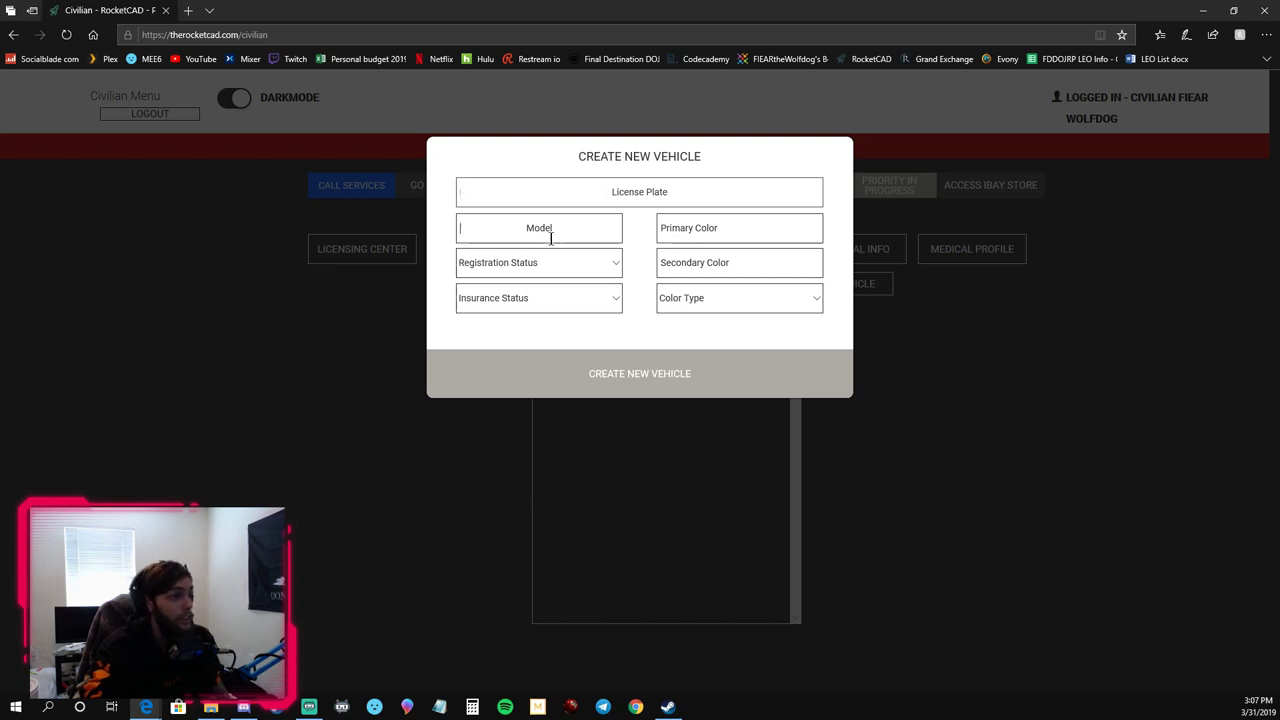
pyautogui.click(602, 264)
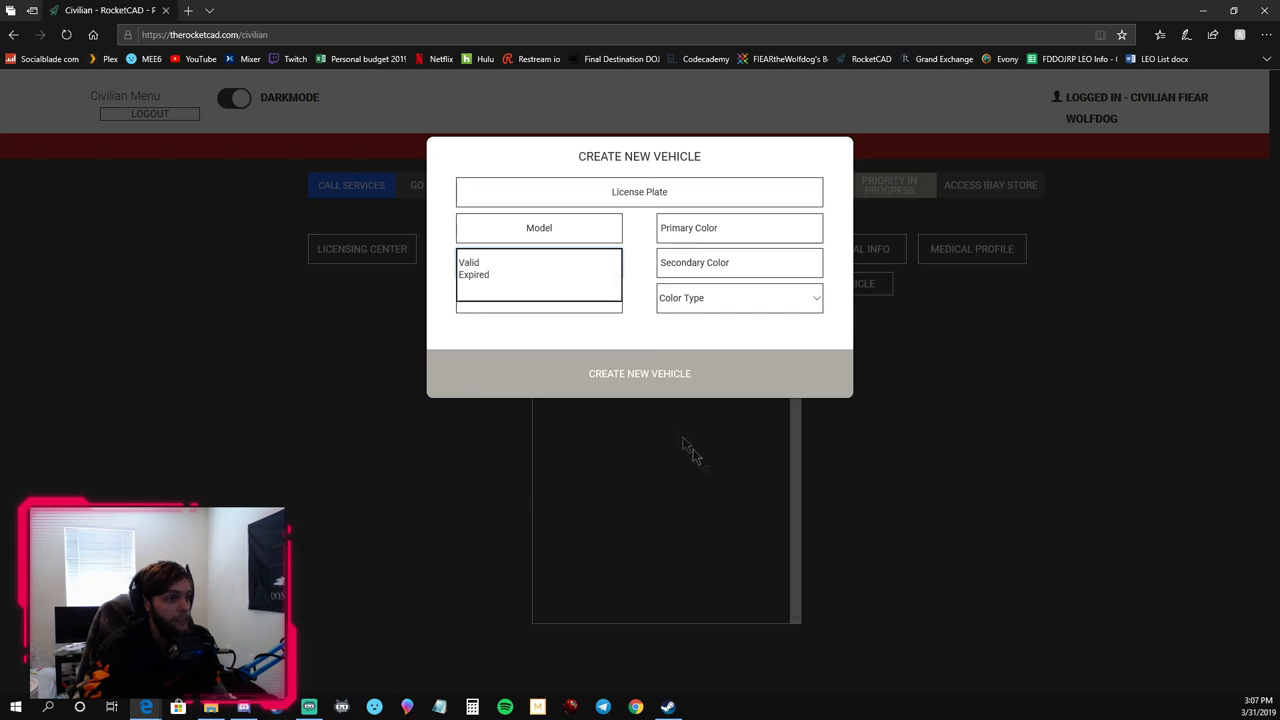
pyautogui.click(622, 342)
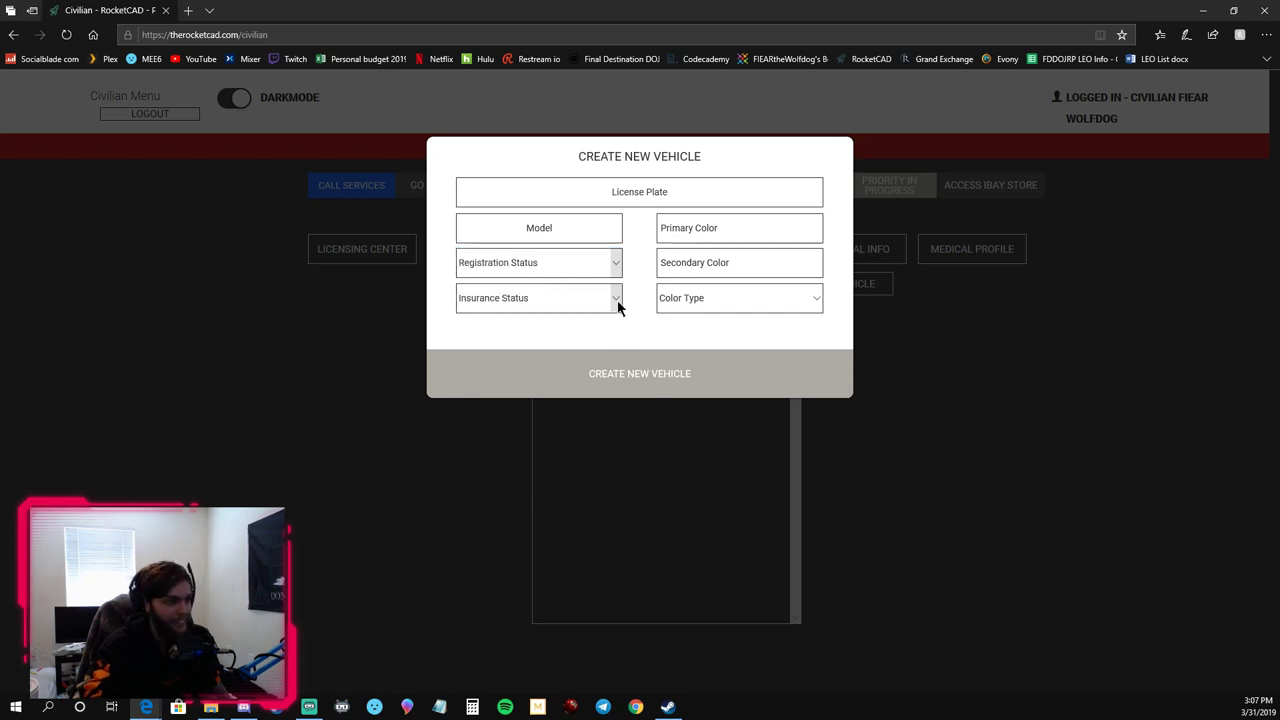
pyautogui.click(616, 298)
pyautogui.click(653, 314)
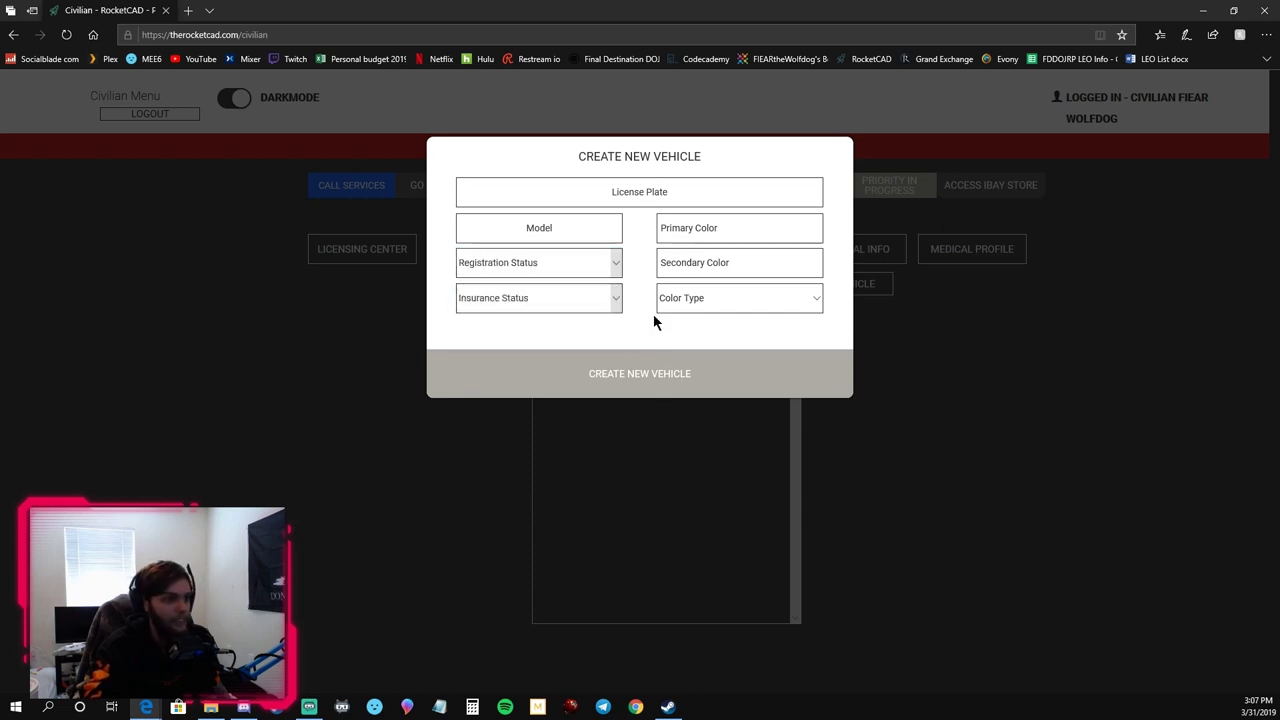
pyautogui.click(760, 301)
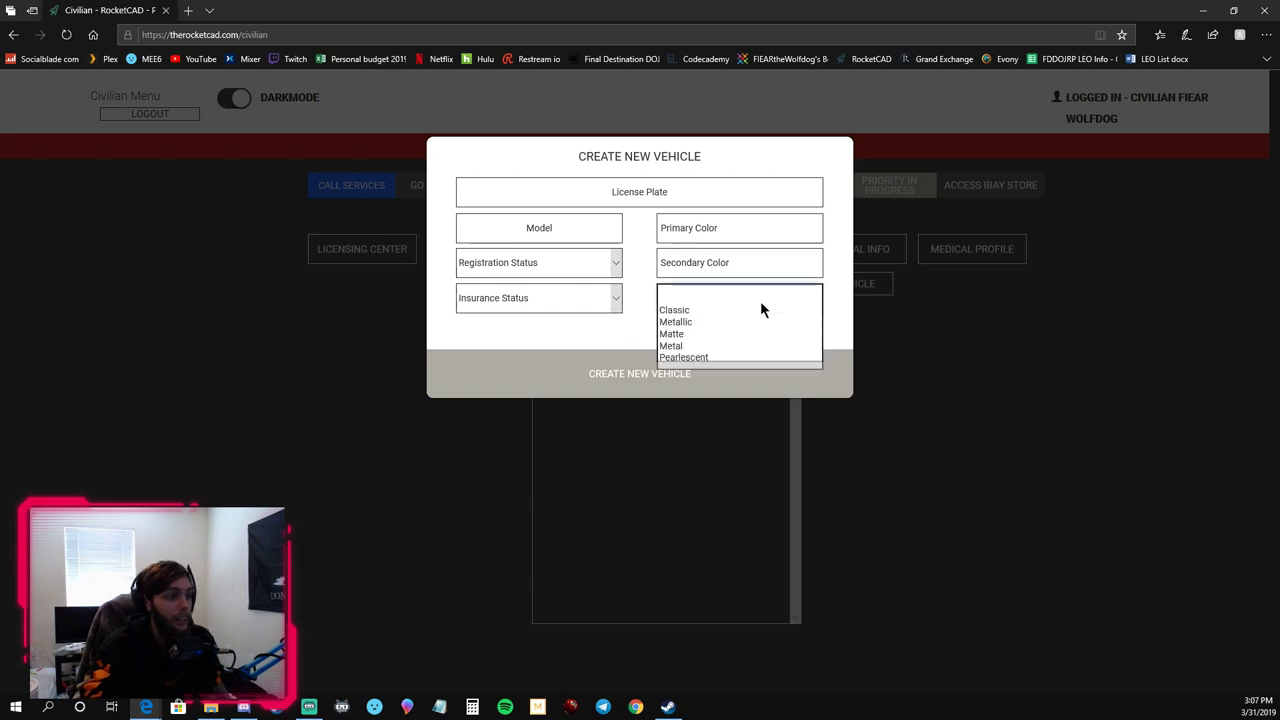
pyautogui.click(843, 323)
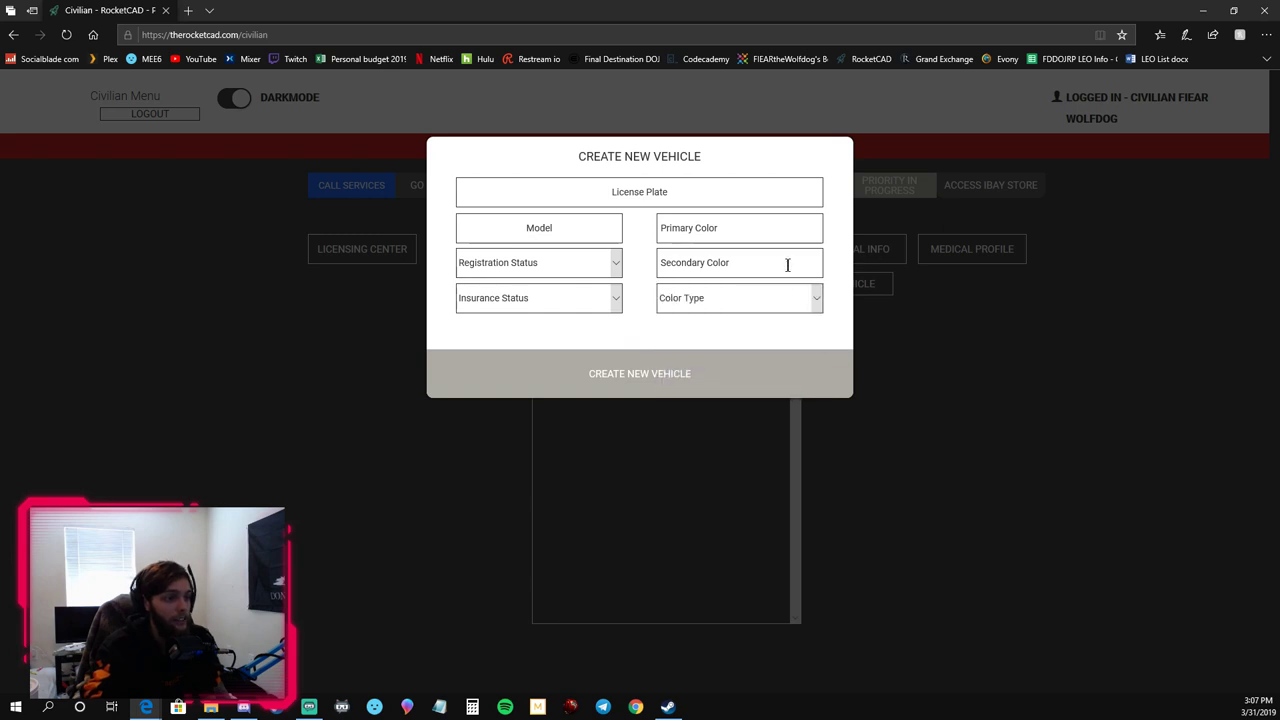
pyautogui.click(866, 350)
pyautogui.click(700, 252)
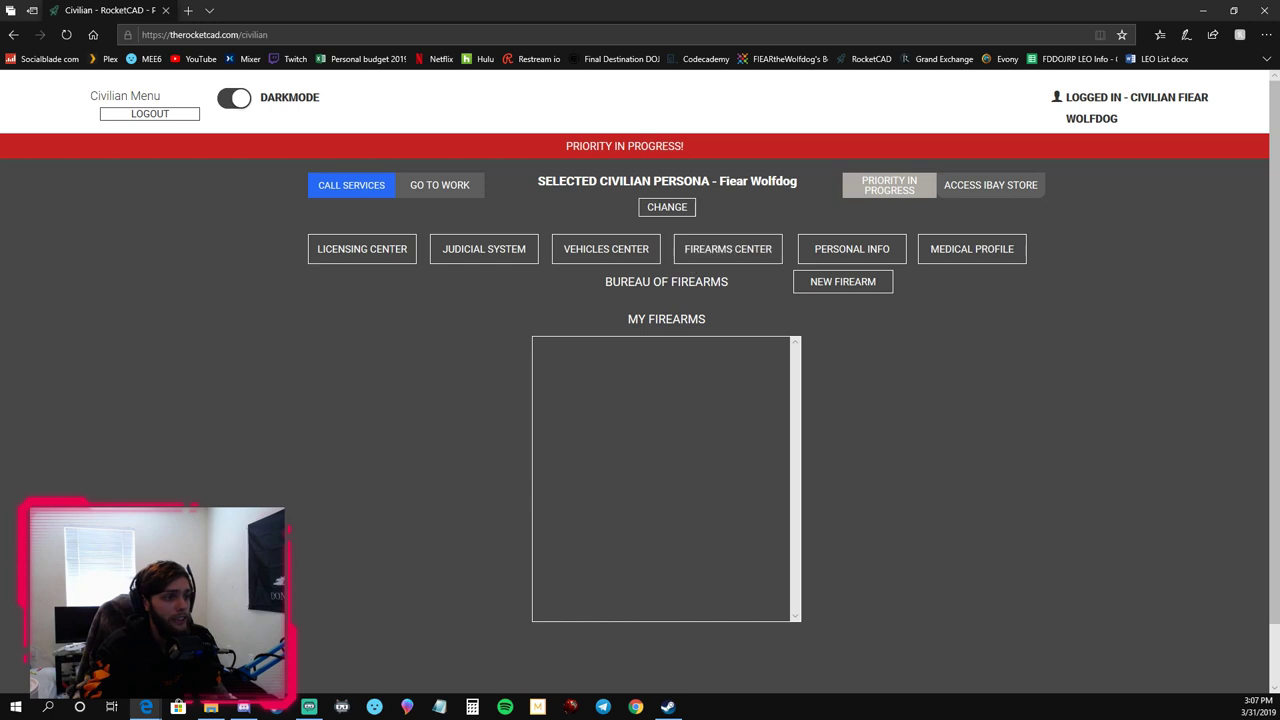
pyautogui.click(815, 285)
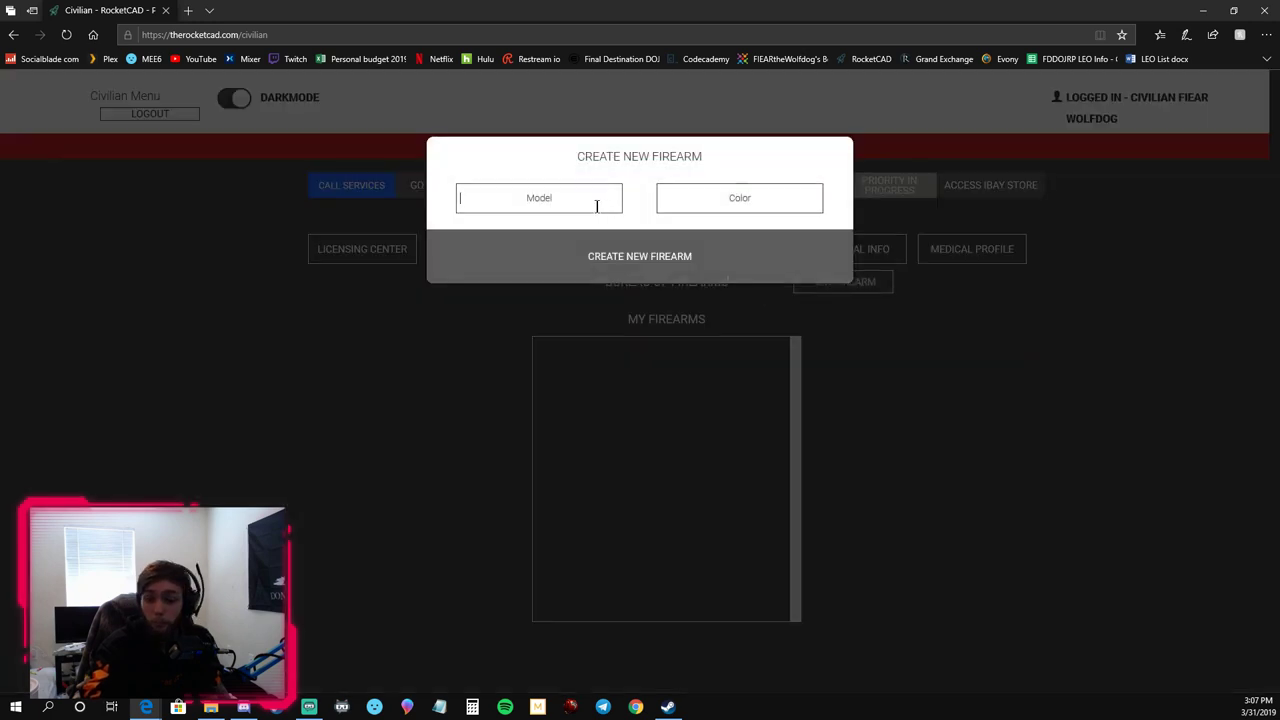
# Preview and close the new firearm form and Call Services options, then bring up the Go To Work login.
pyautogui.click(596, 206)
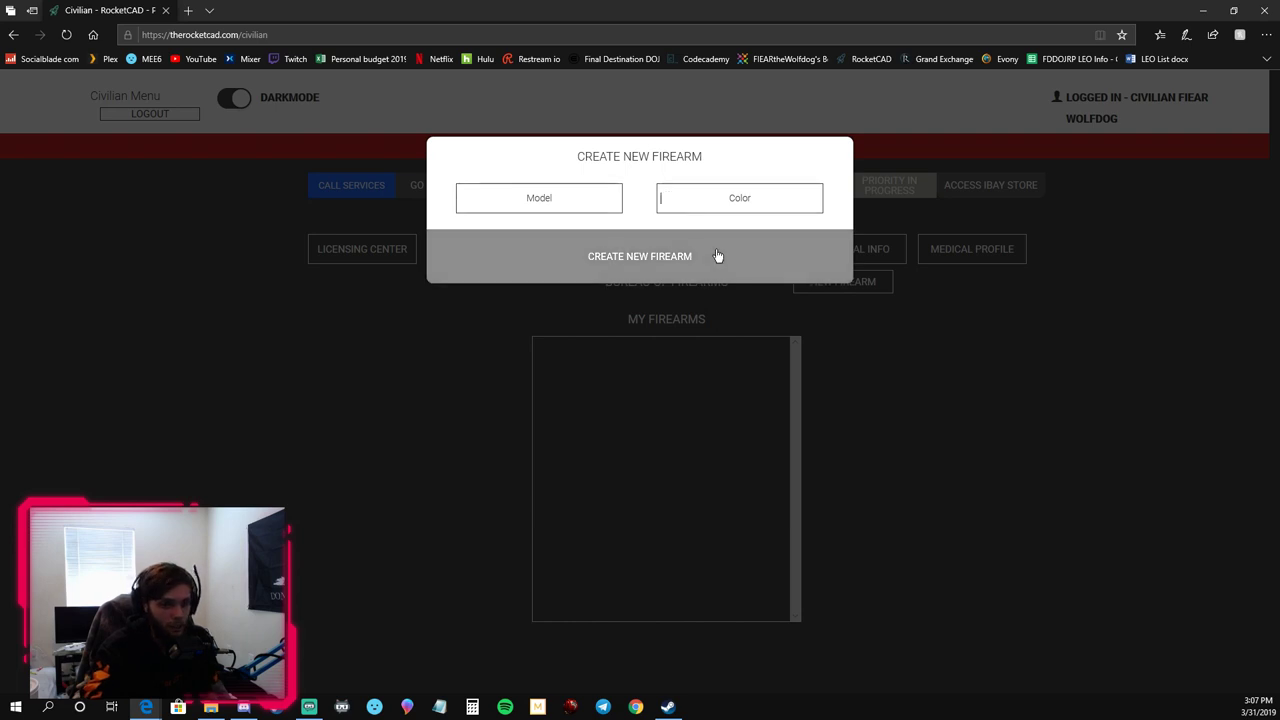
pyautogui.click(816, 290)
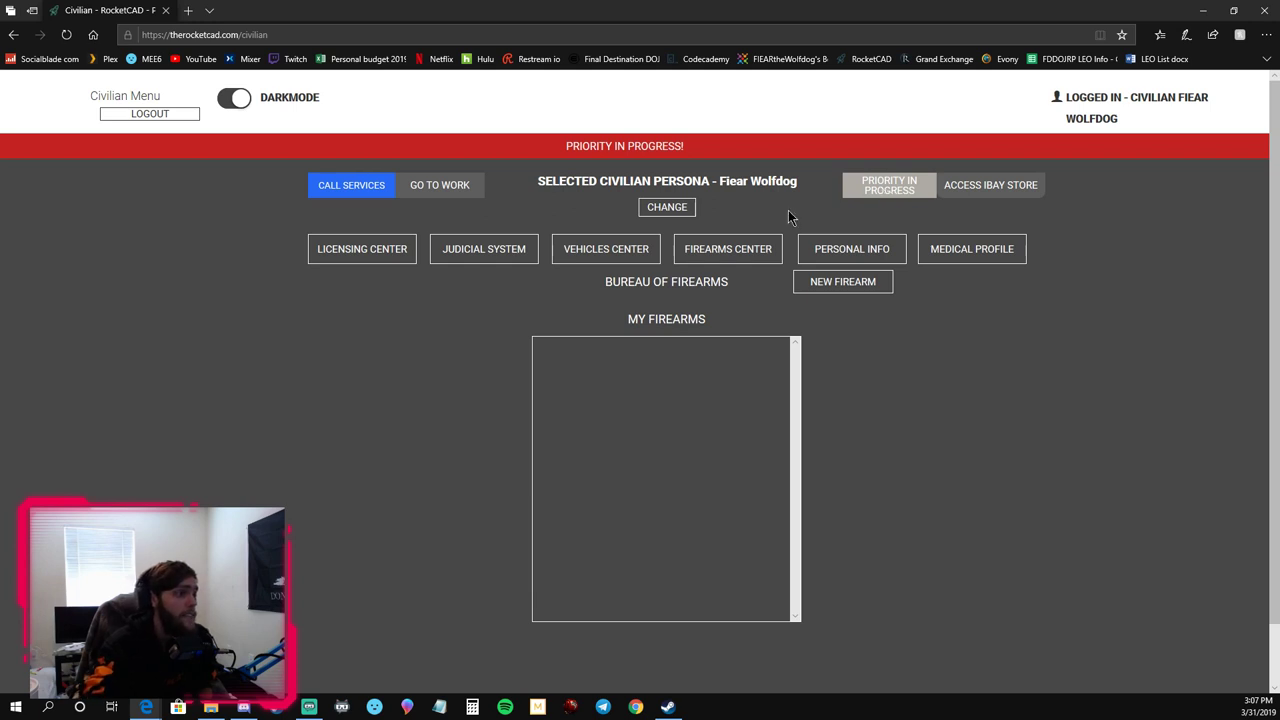
pyautogui.click(343, 188)
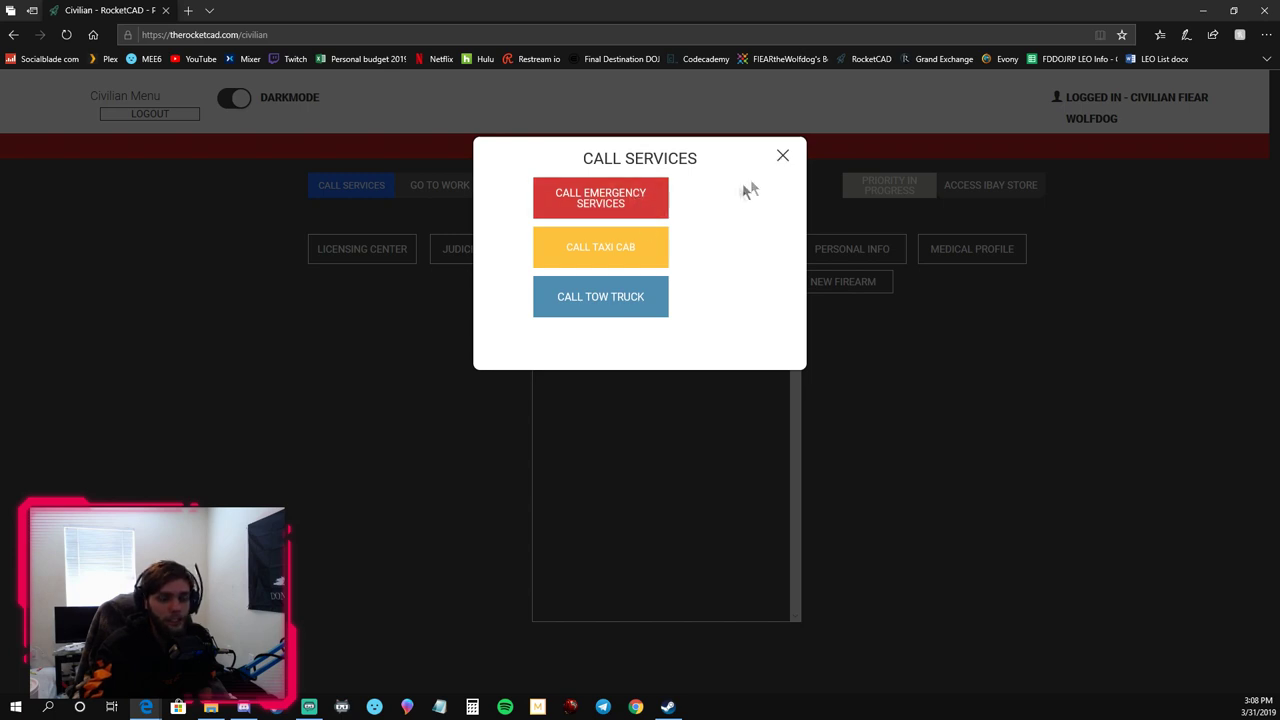
pyautogui.click(783, 160)
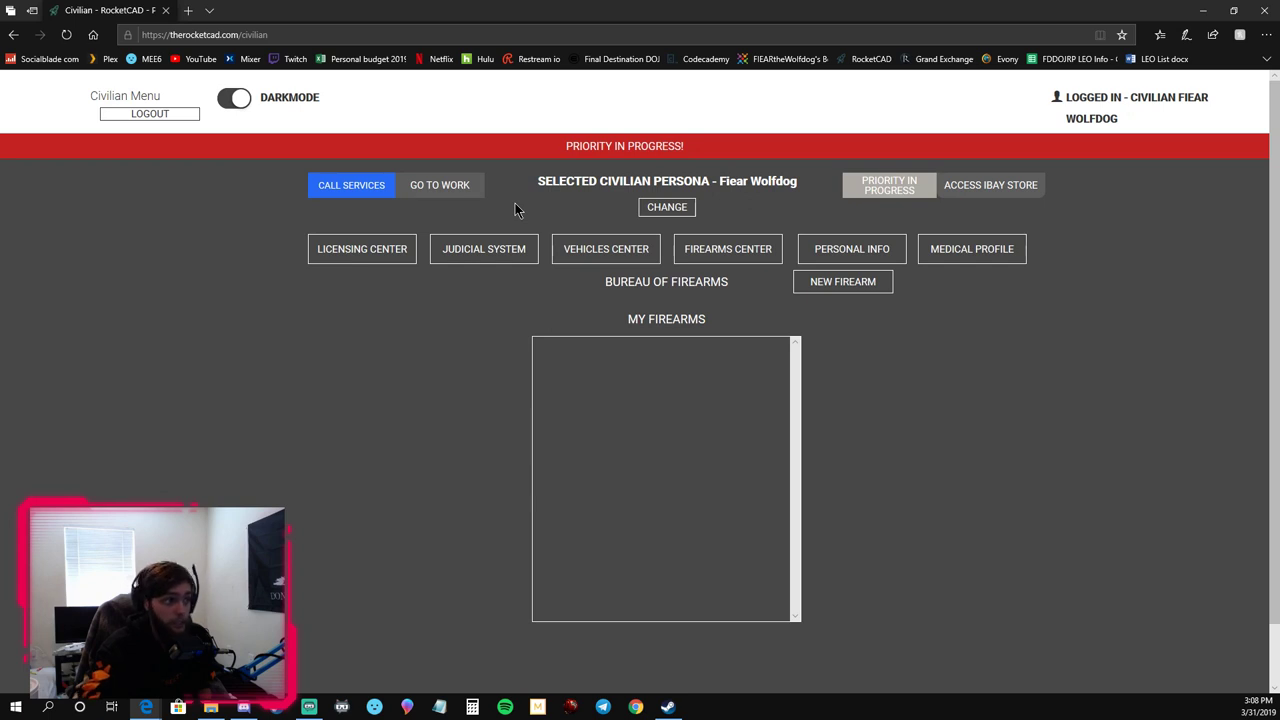
pyautogui.click(440, 185)
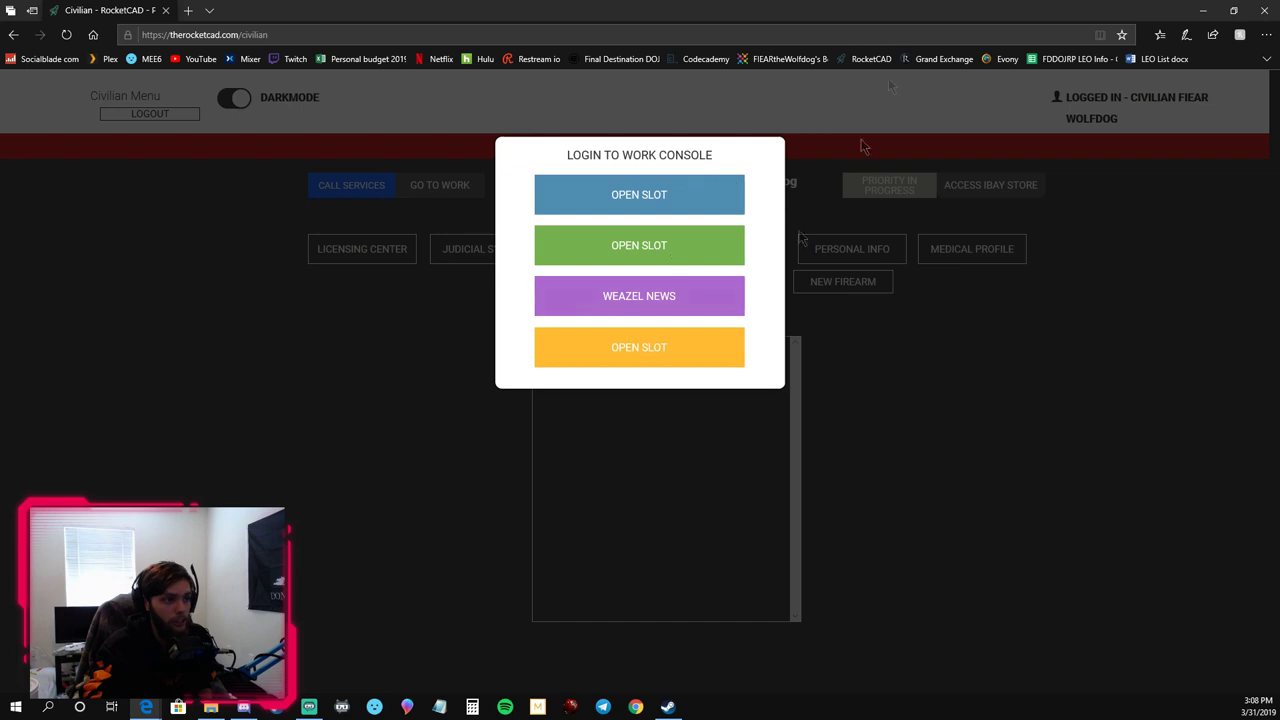
# Close the work console login unused and show the persona's Personal Info with its birth certificate.
pyautogui.click(1157, 514)
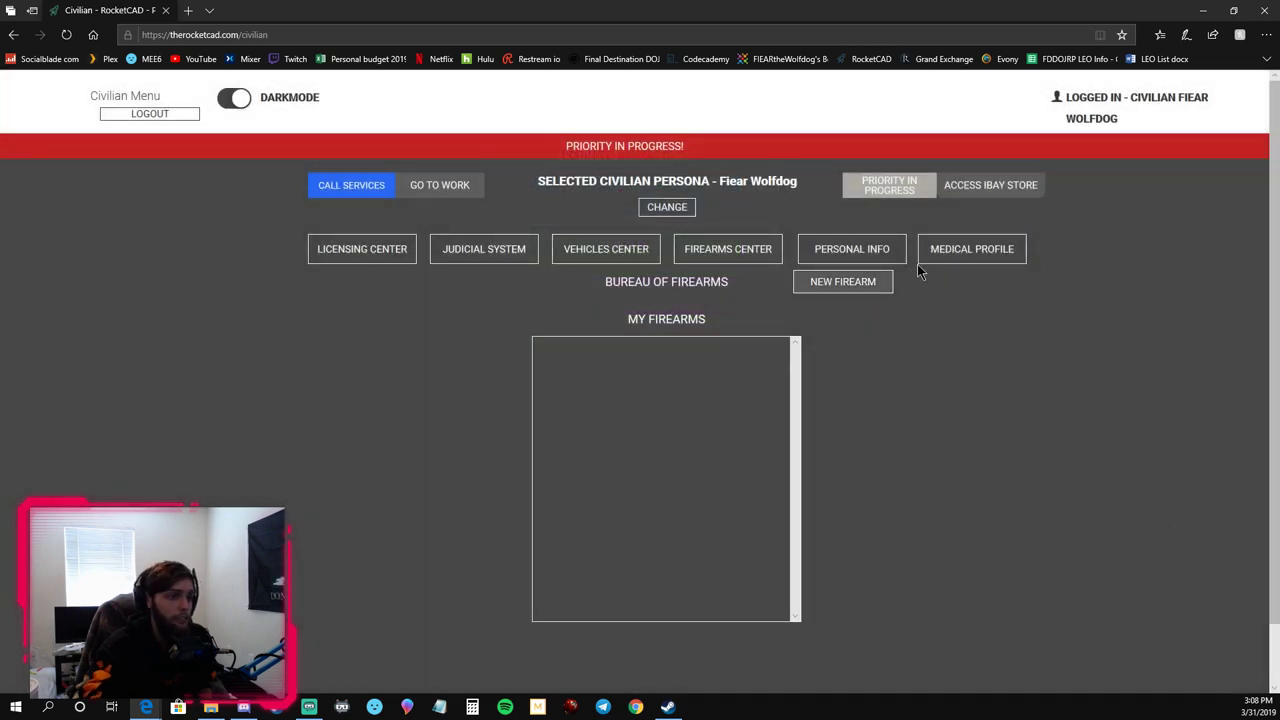
pyautogui.click(880, 252)
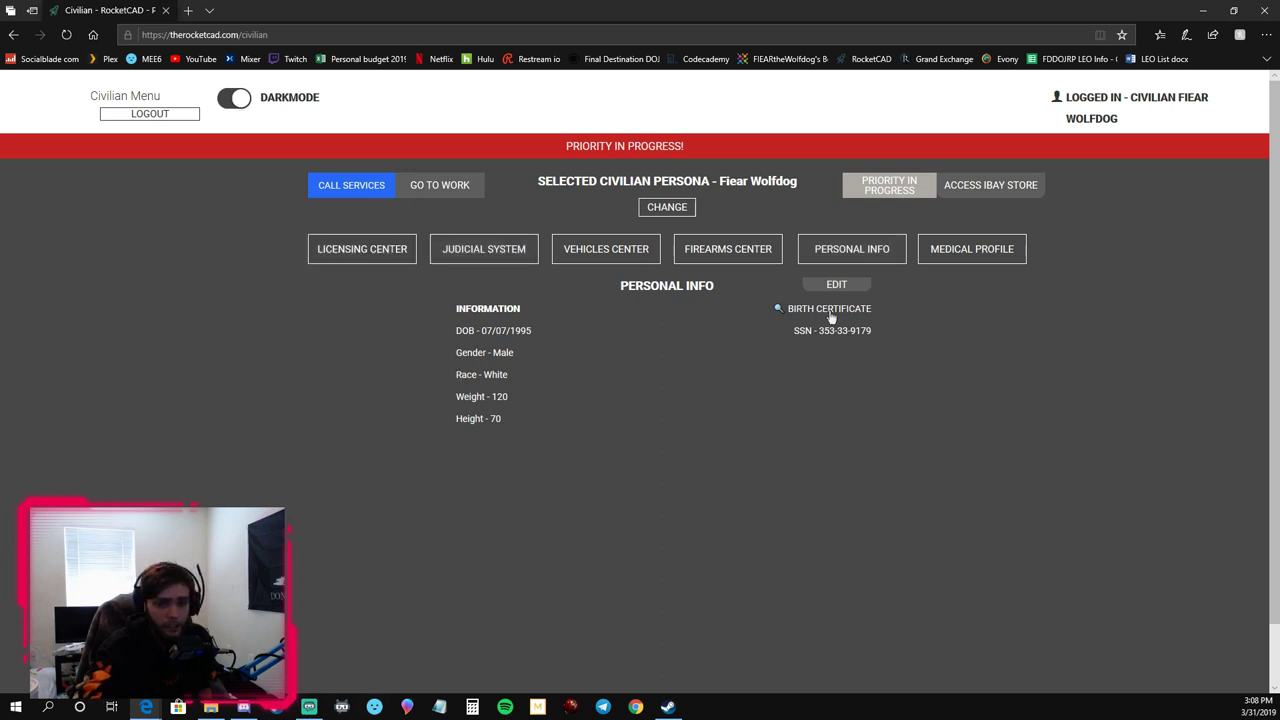
# Open the License Center, then move on to the persona's Criminal History page.
pyautogui.click(385, 257)
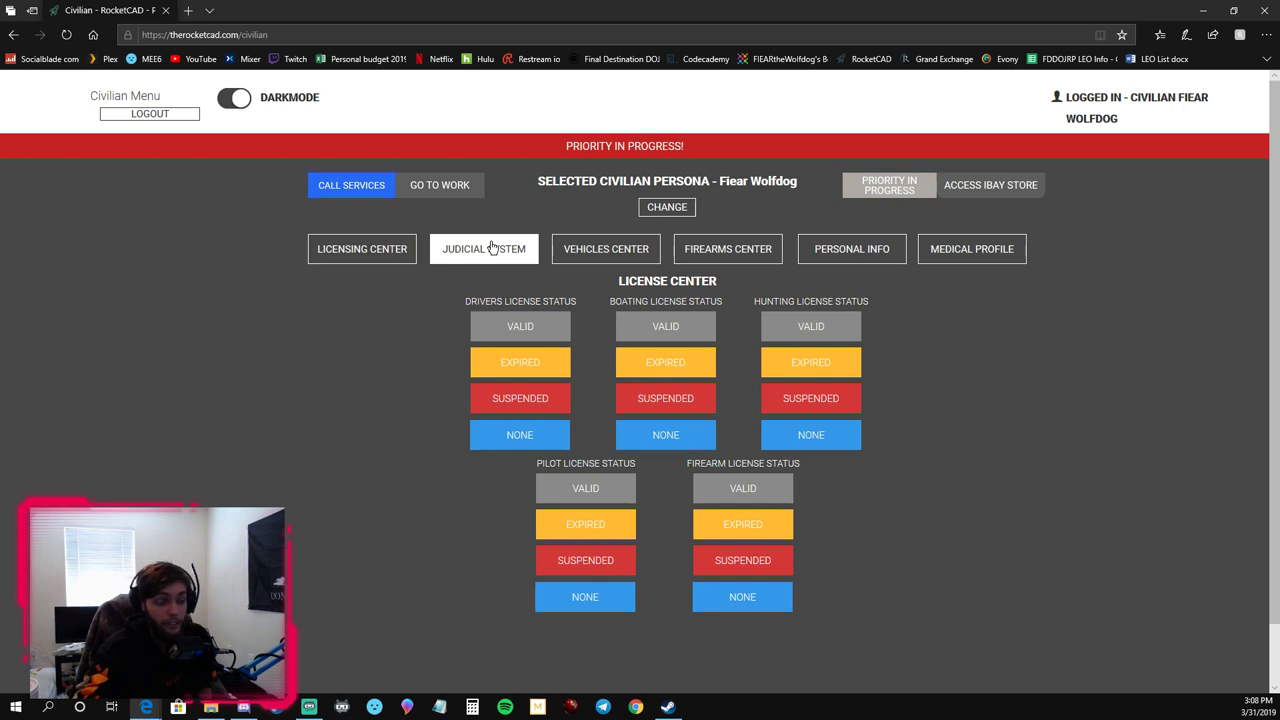
pyautogui.click(491, 248)
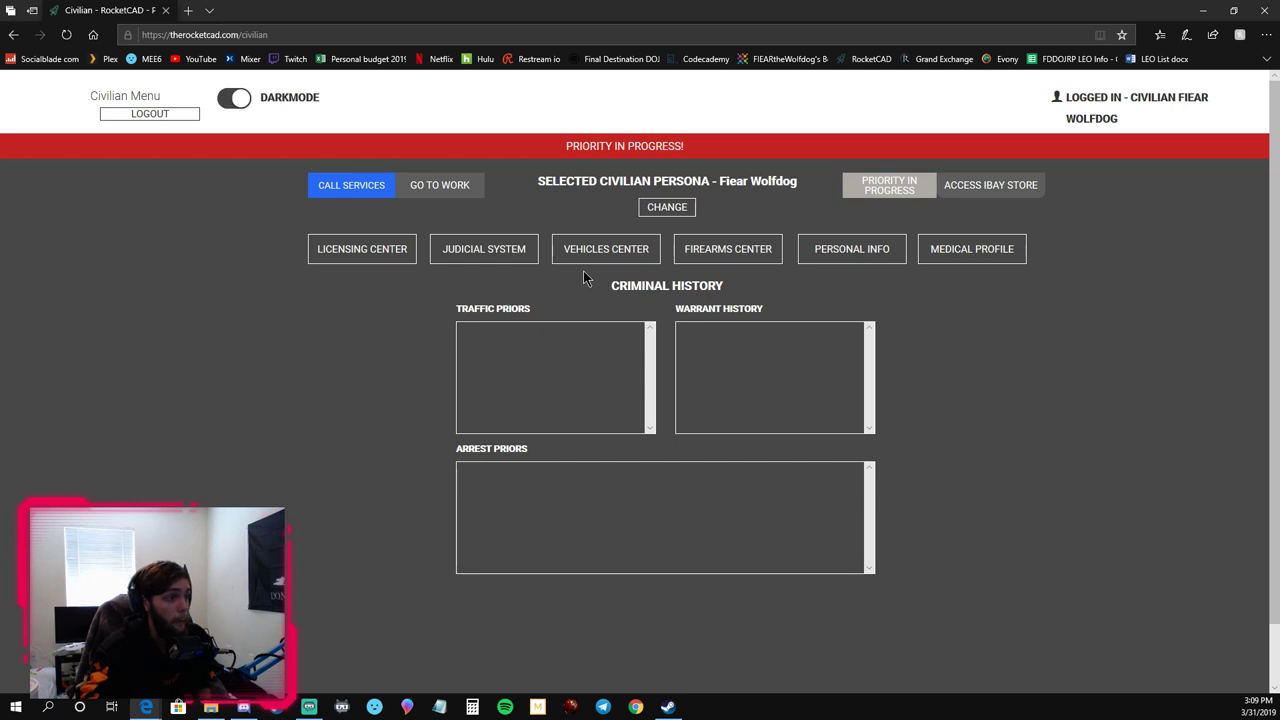
# Return to the License Center, then switch to Discord's #before-you-ask channel.
pyautogui.click(405, 256)
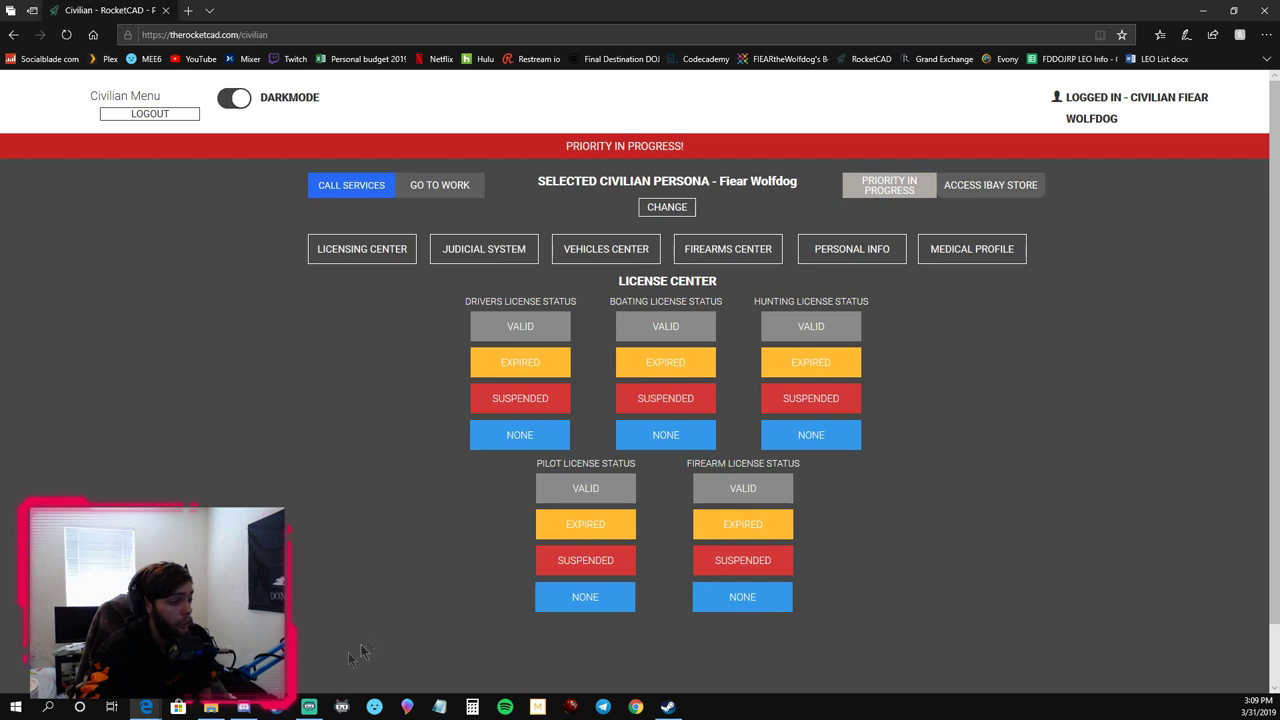
pyautogui.moveTo(255, 706)
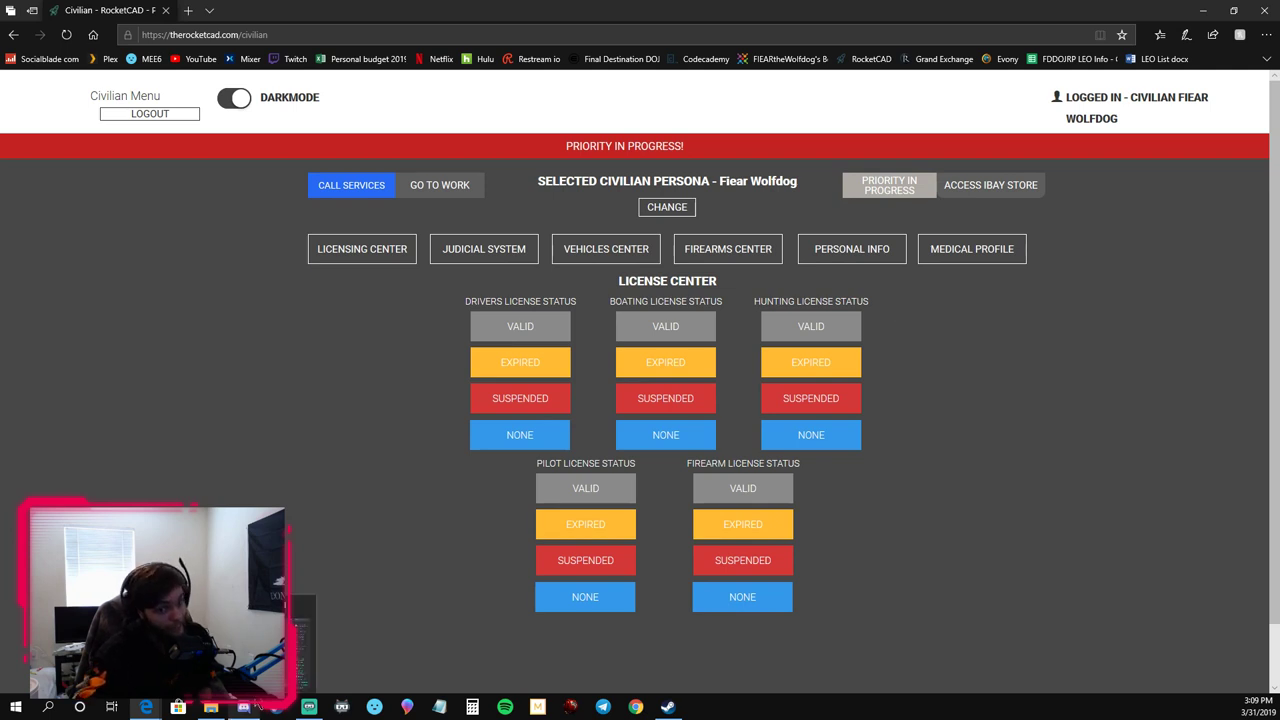
pyautogui.click(255, 706)
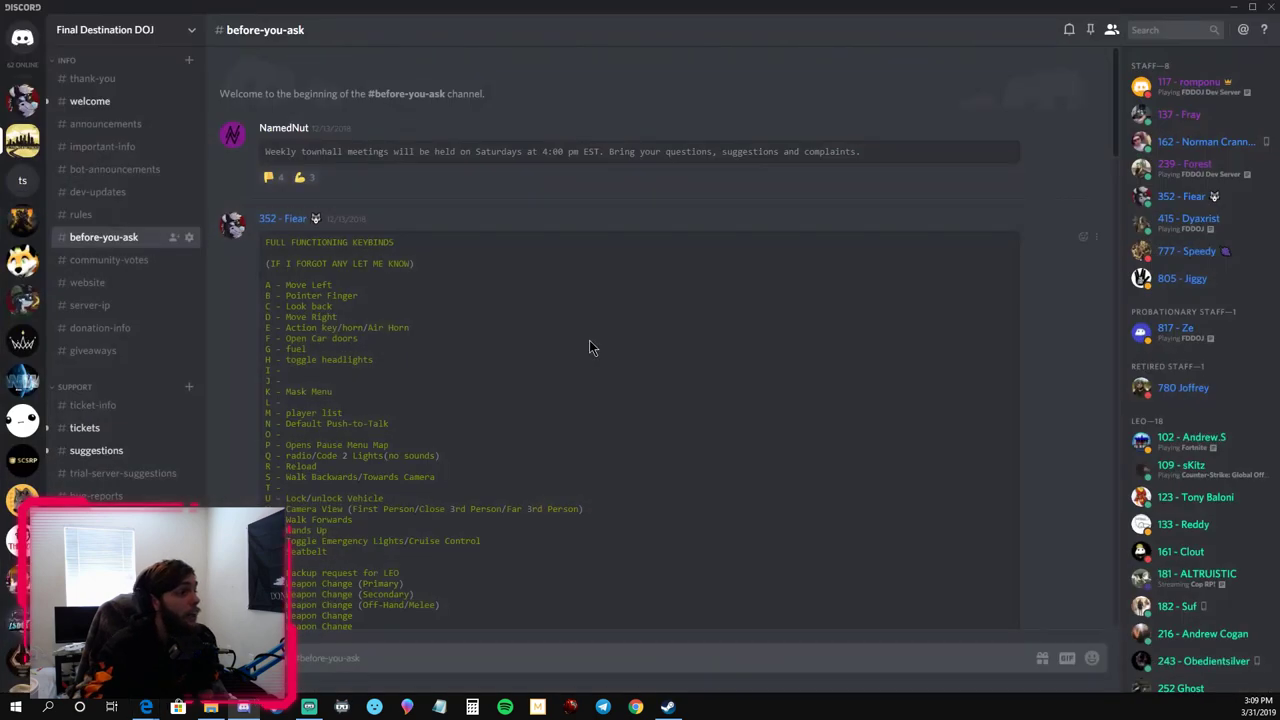
# Scroll through the keybinds post and highlight part of the keybind list.
pyautogui.scroll(-2, 589, 340)
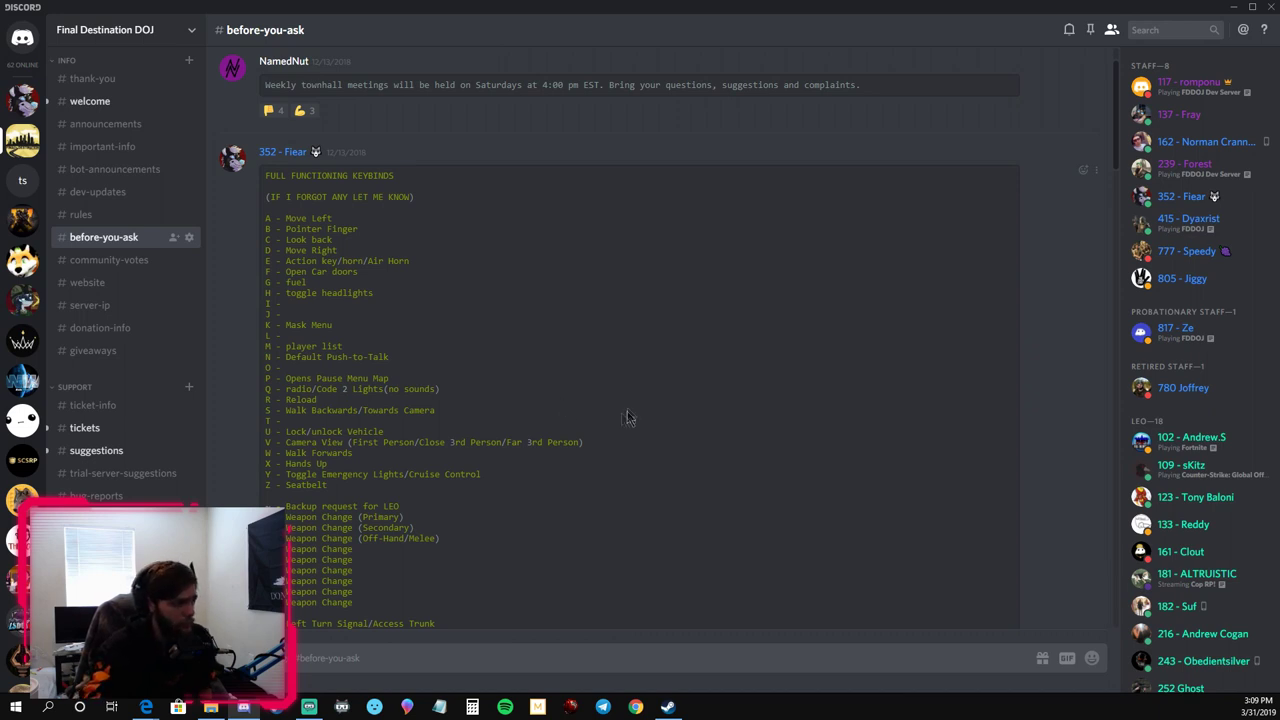
pyautogui.scroll(-5, 617, 334)
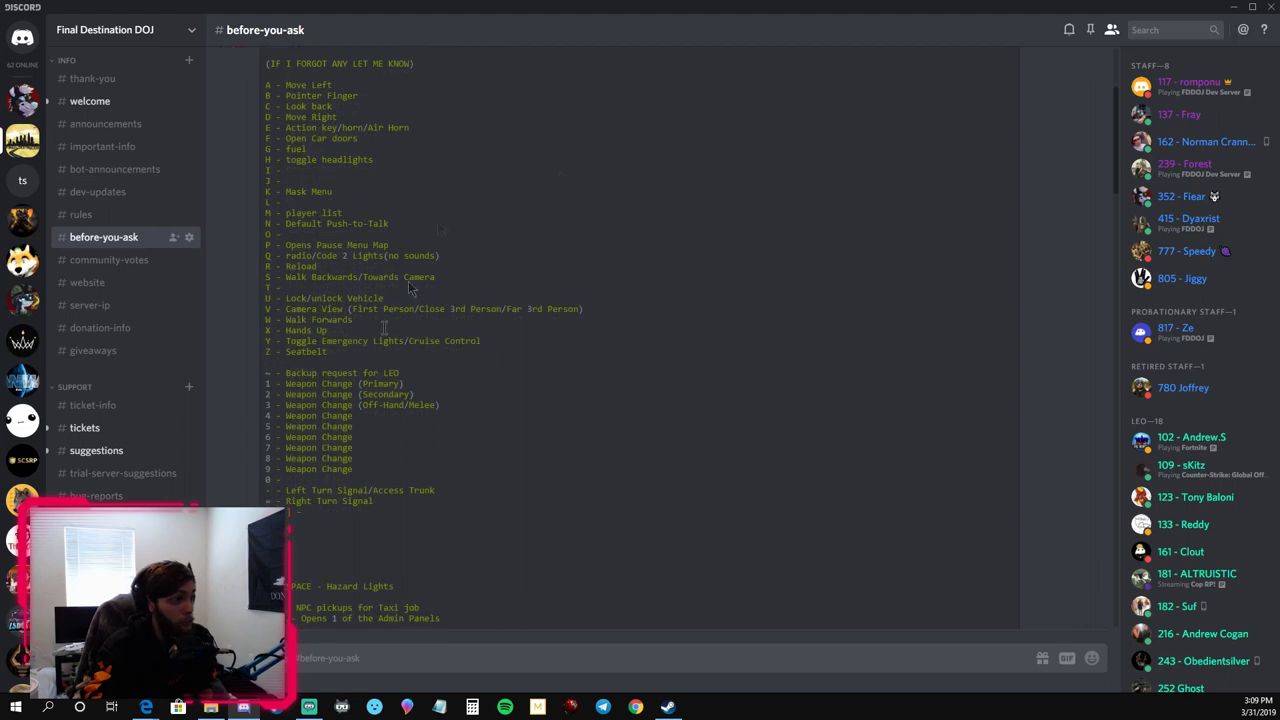
pyautogui.scroll(7, 571, 357)
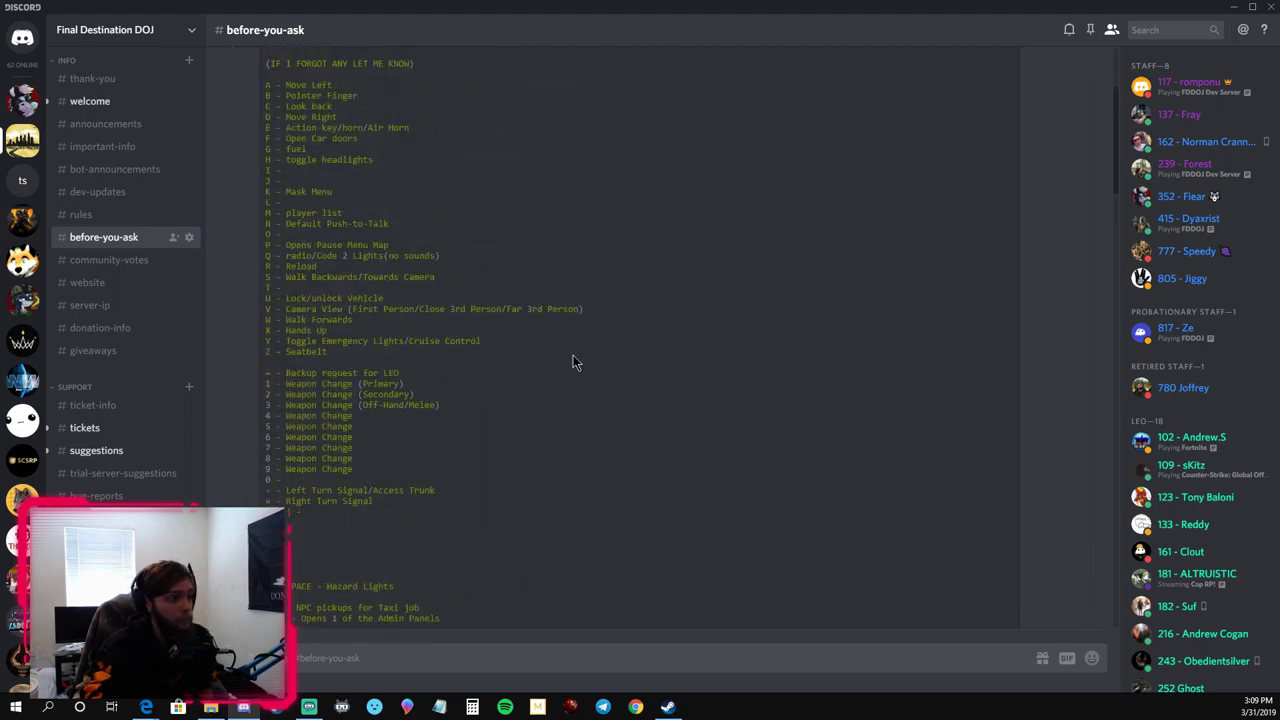
pyautogui.scroll(-3, 613, 310)
pyautogui.moveTo(289, 141); pyautogui.dragTo(563, 453)
pyautogui.click(543, 406)
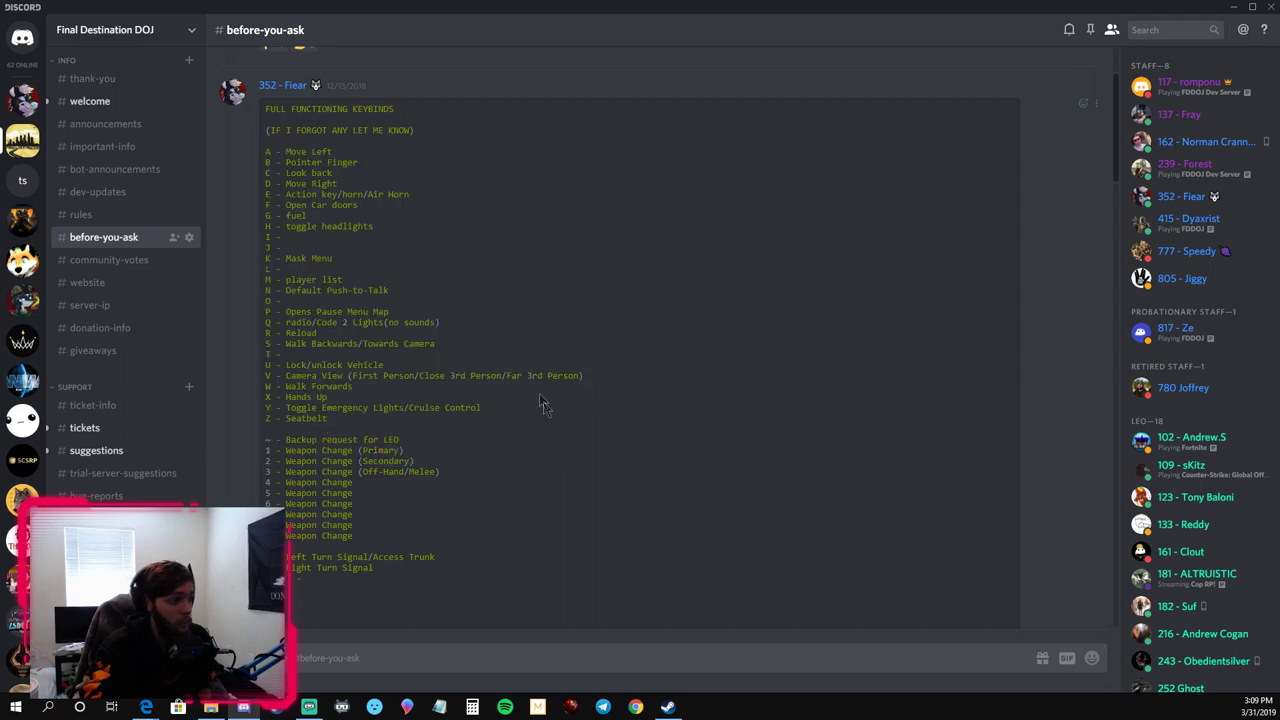
# Point out the controller bindings, analog lines and A-through-Y gamepad lines, reaching the ban-appeal FAQ.
pyautogui.scroll(-2, 535, 393)
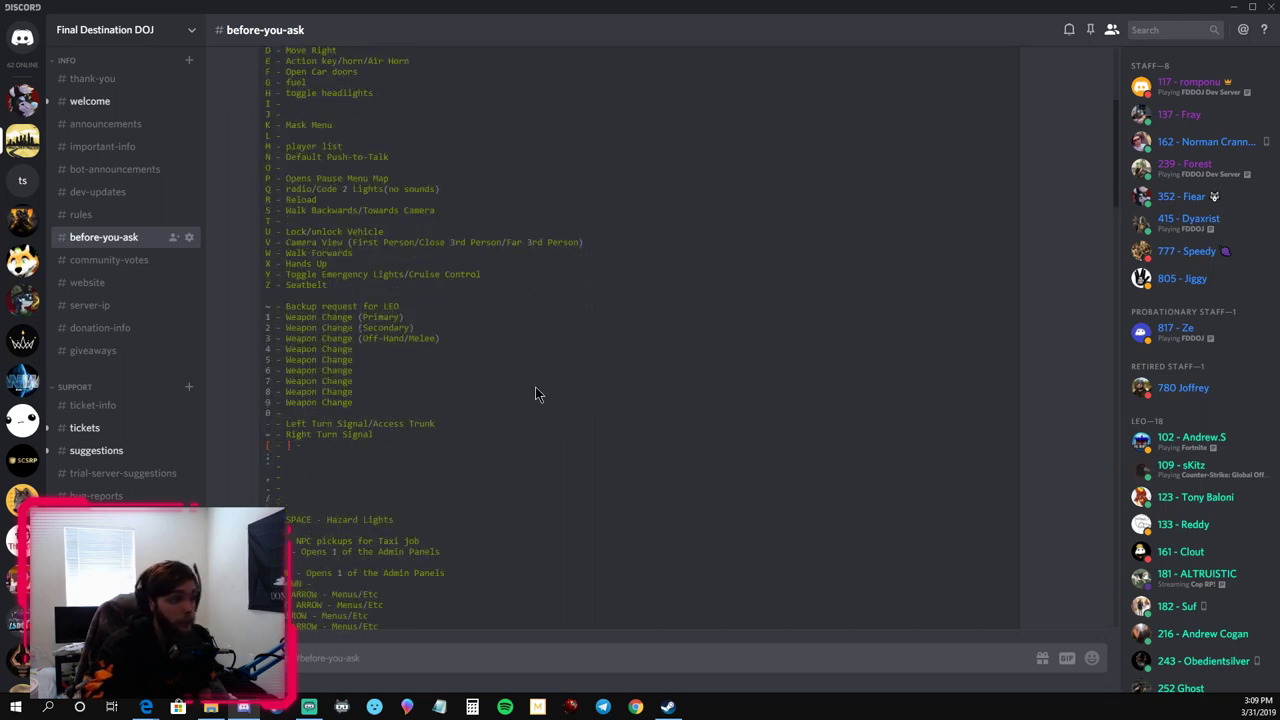
pyautogui.scroll(-4, 535, 392)
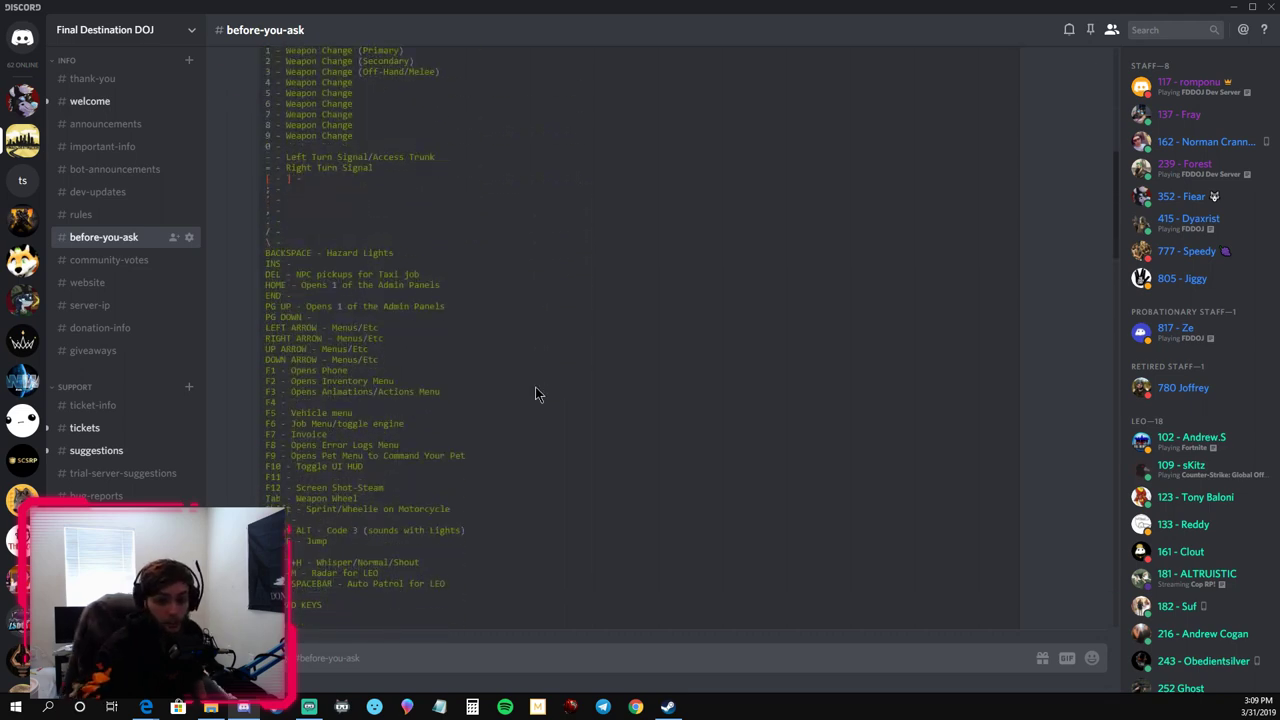
pyautogui.scroll(-7, 480, 410)
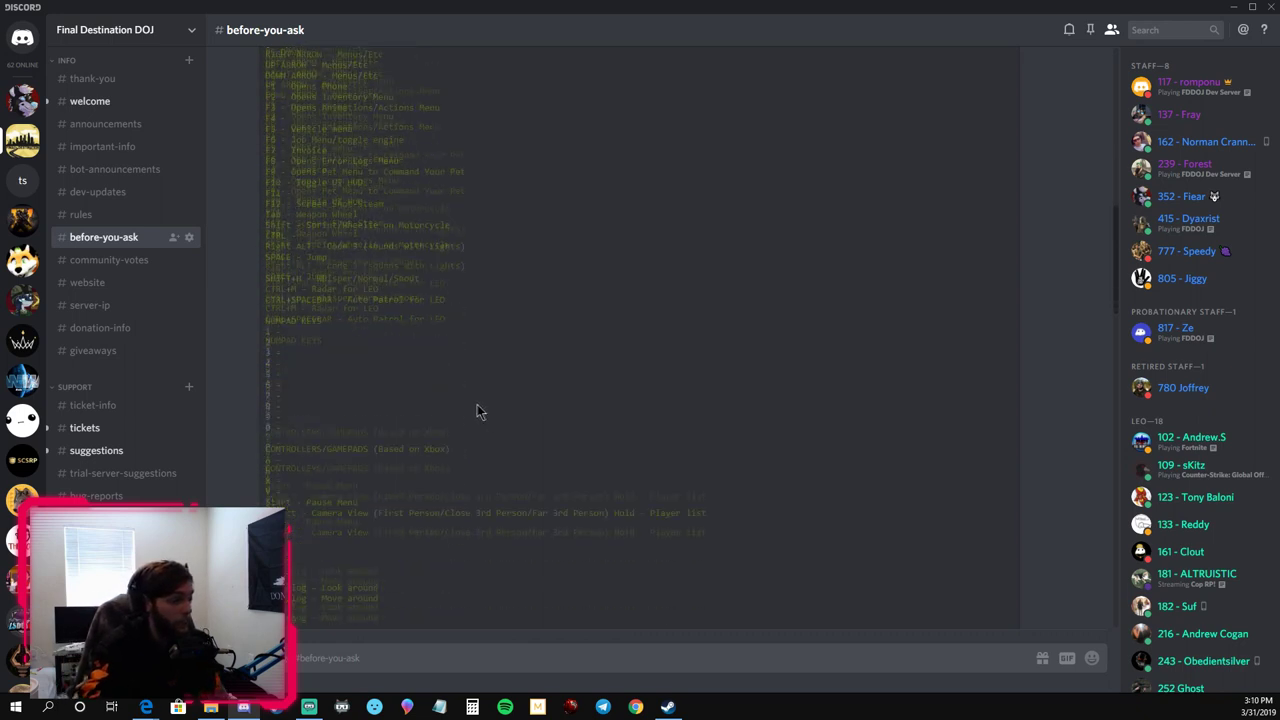
pyautogui.moveTo(266, 266); pyautogui.dragTo(378, 395)
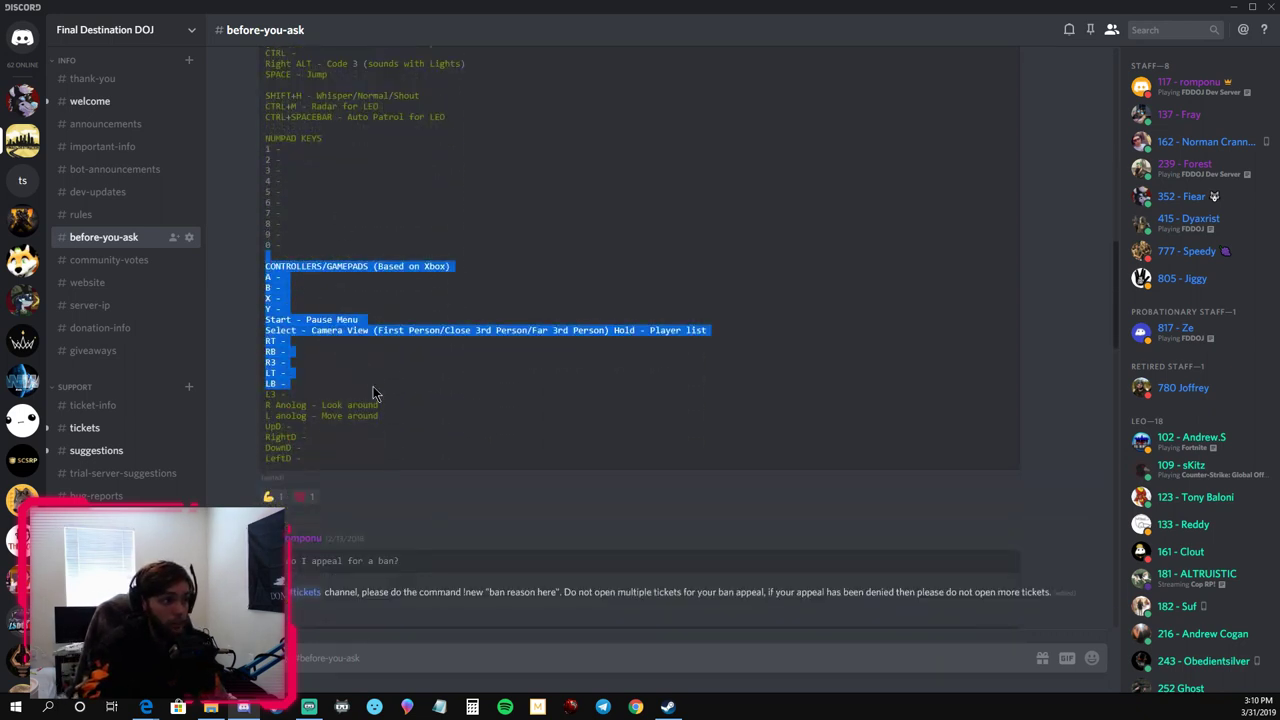
pyautogui.click(367, 332)
pyautogui.moveTo(320, 268); pyautogui.dragTo(360, 390)
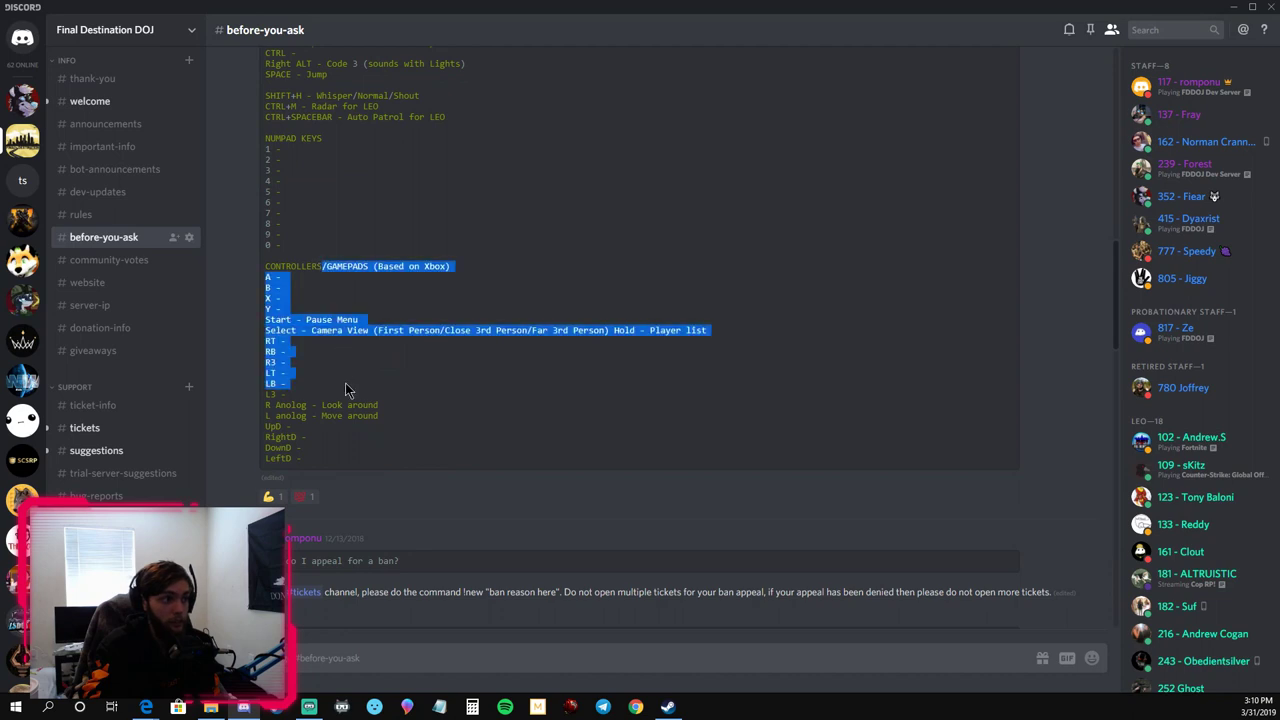
pyautogui.click(428, 418)
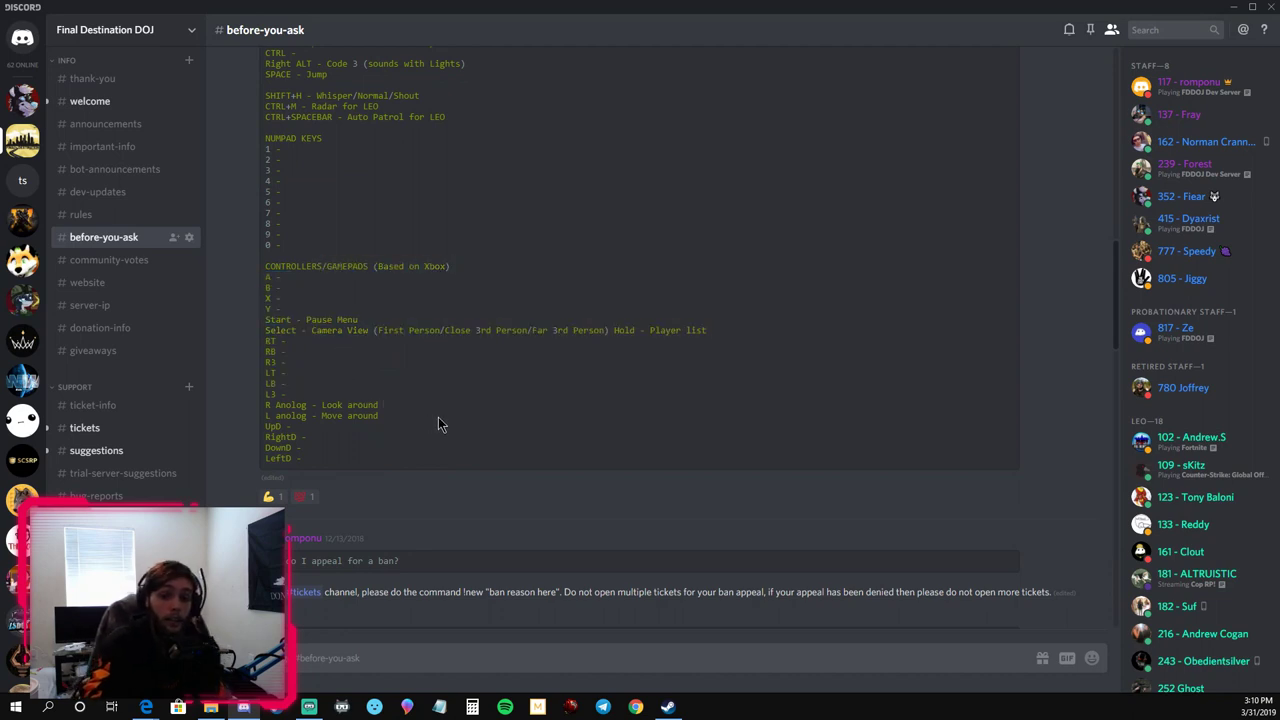
pyautogui.moveTo(291, 262); pyautogui.dragTo(380, 418)
pyautogui.click(490, 420)
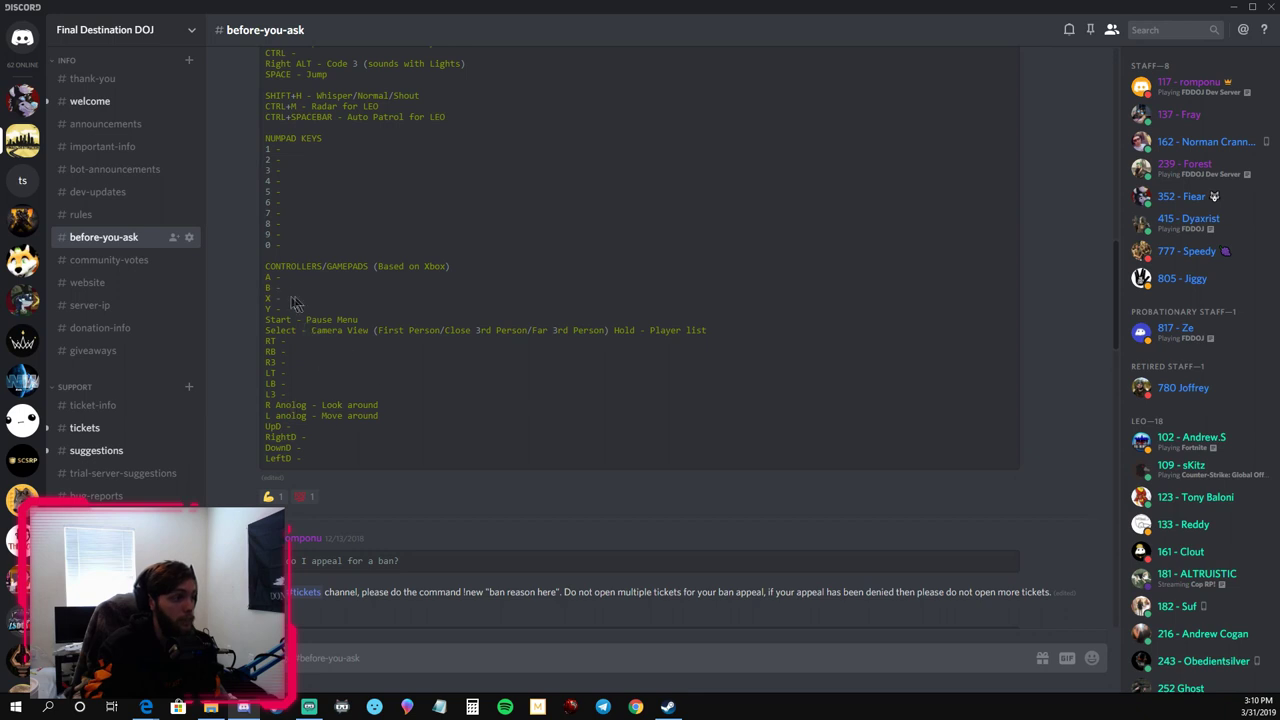
pyautogui.moveTo(268, 276); pyautogui.dragTo(348, 360)
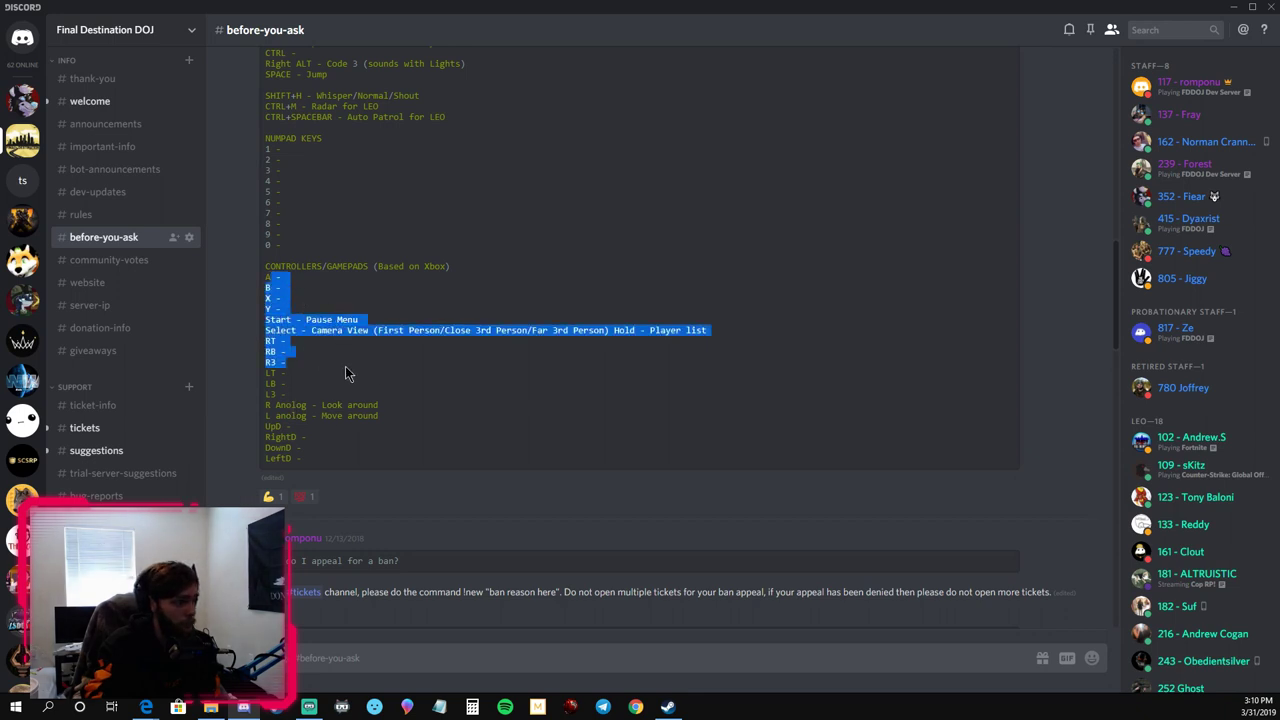
pyautogui.click(356, 366)
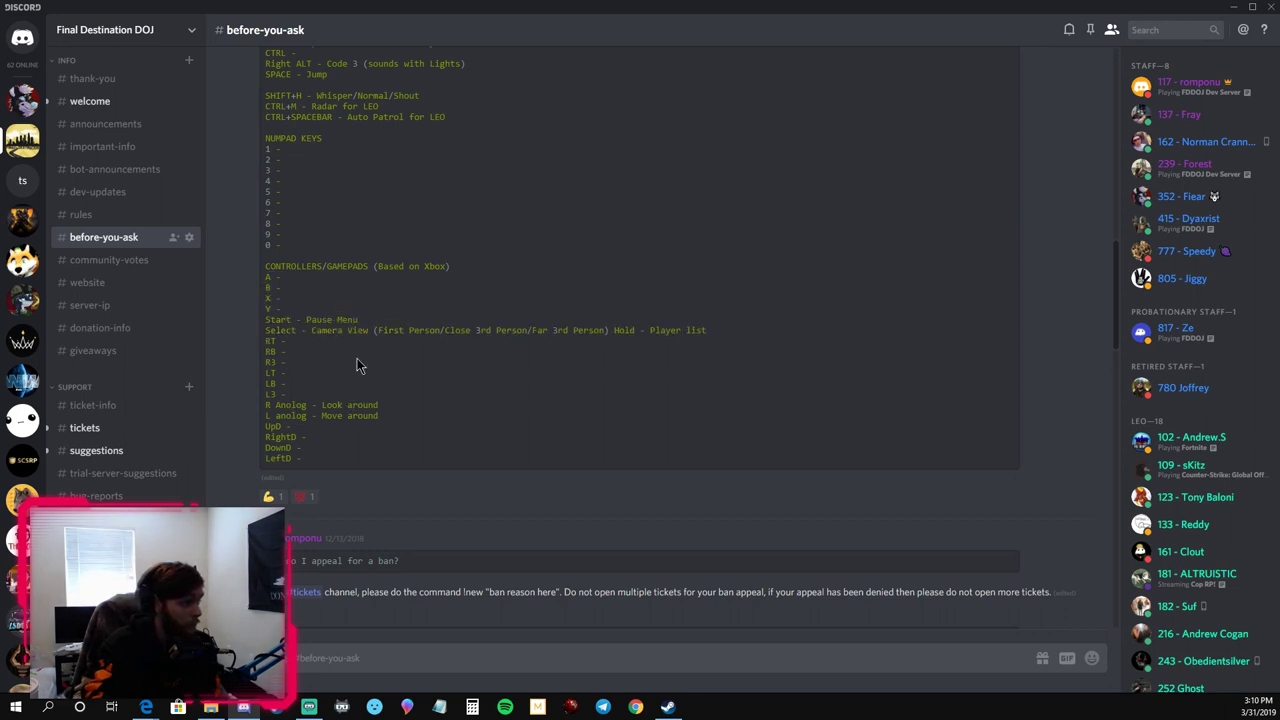
pyautogui.scroll(-5, 357, 366)
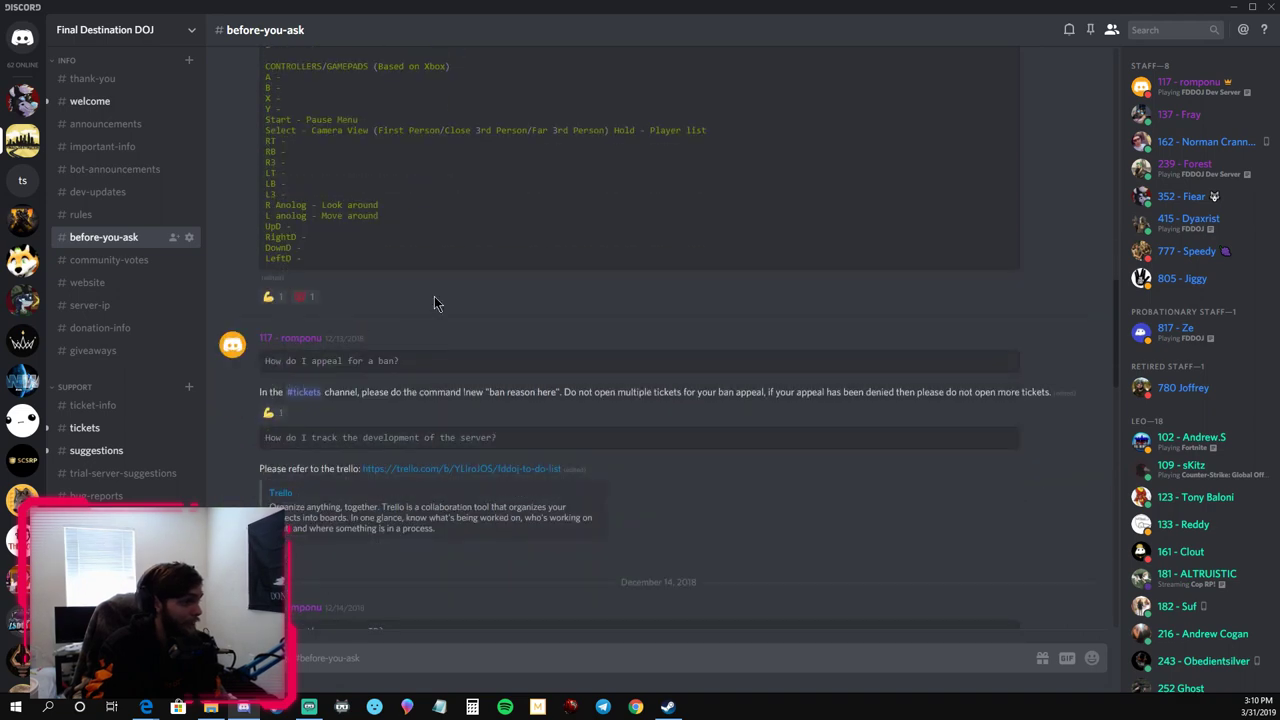
# Scroll to the FAQ answers and highlight the server IP 192.223.26.80 line.
pyautogui.scroll(-3, 434, 300)
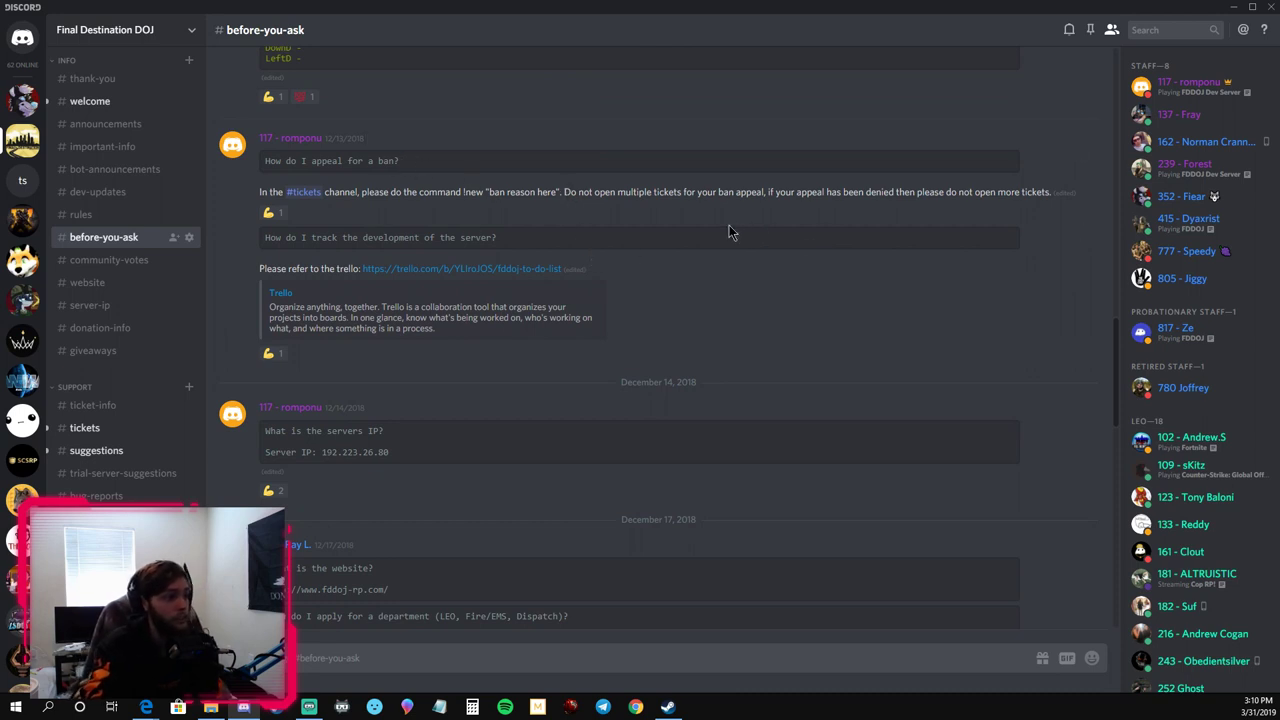
pyautogui.scroll(-3, 660, 311)
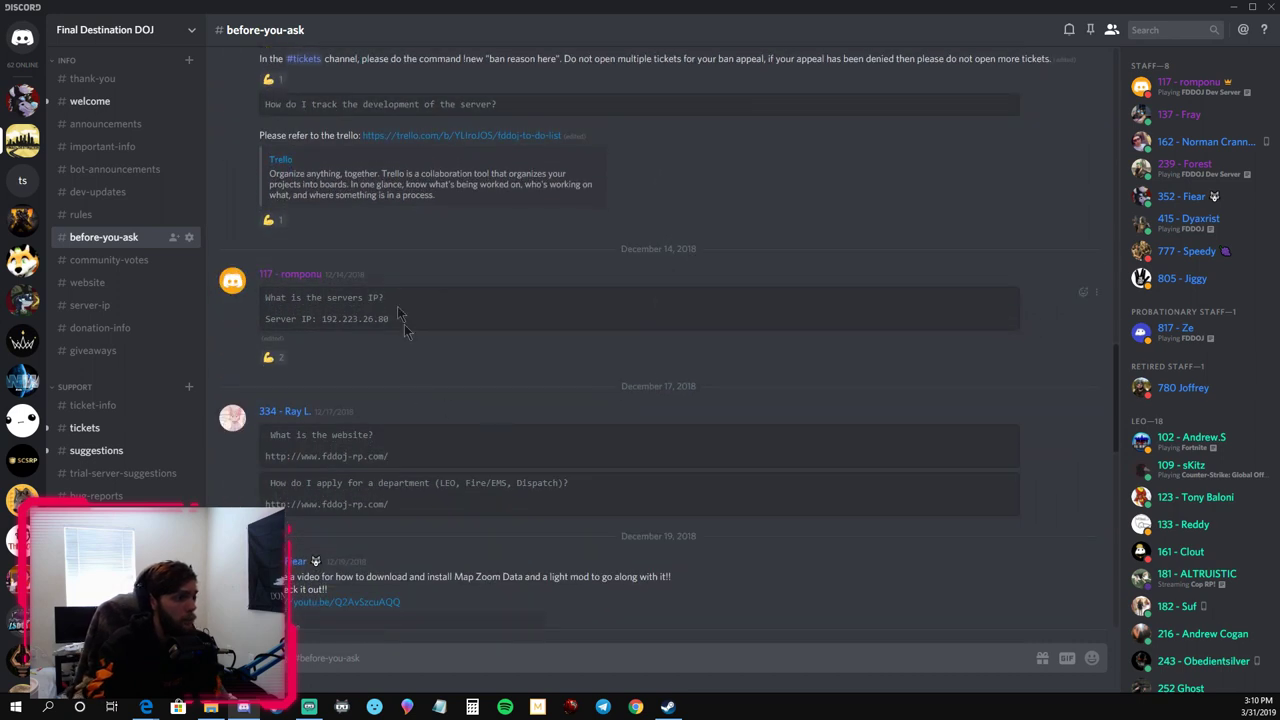
pyautogui.moveTo(320, 319); pyautogui.dragTo(410, 318)
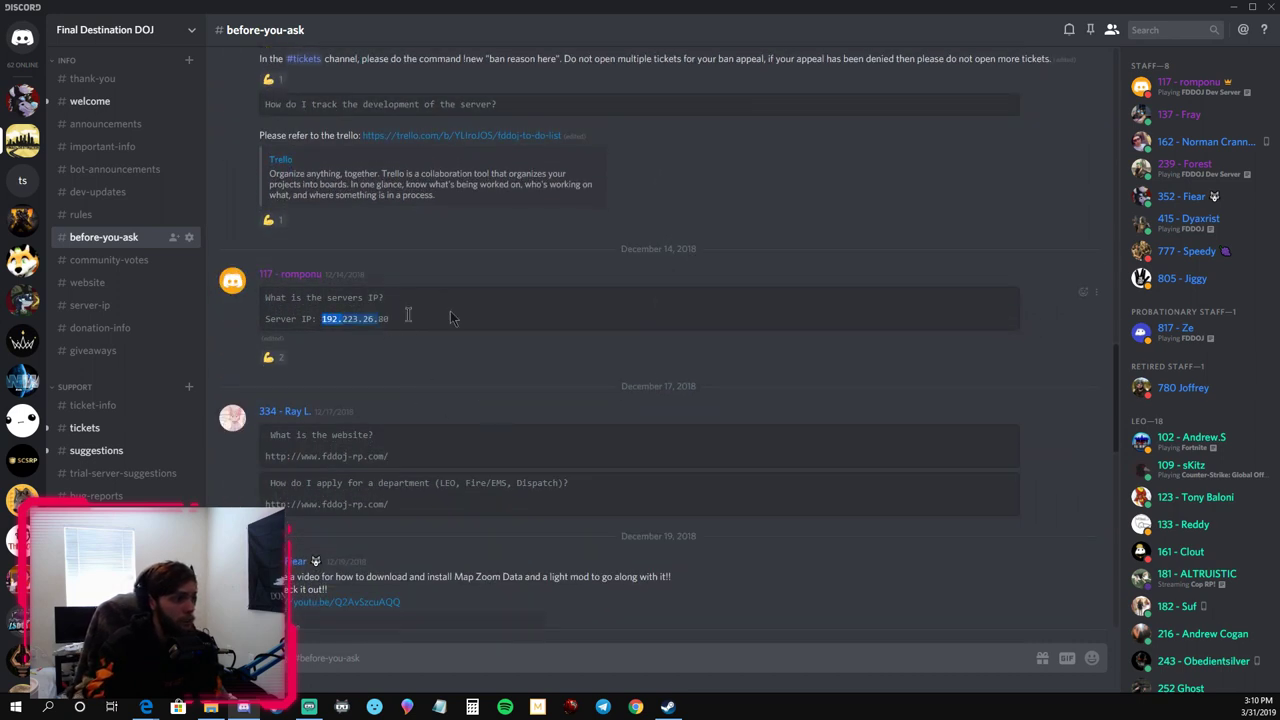
pyautogui.click(506, 337)
pyautogui.tripleClick(318, 318)
pyautogui.click(467, 405)
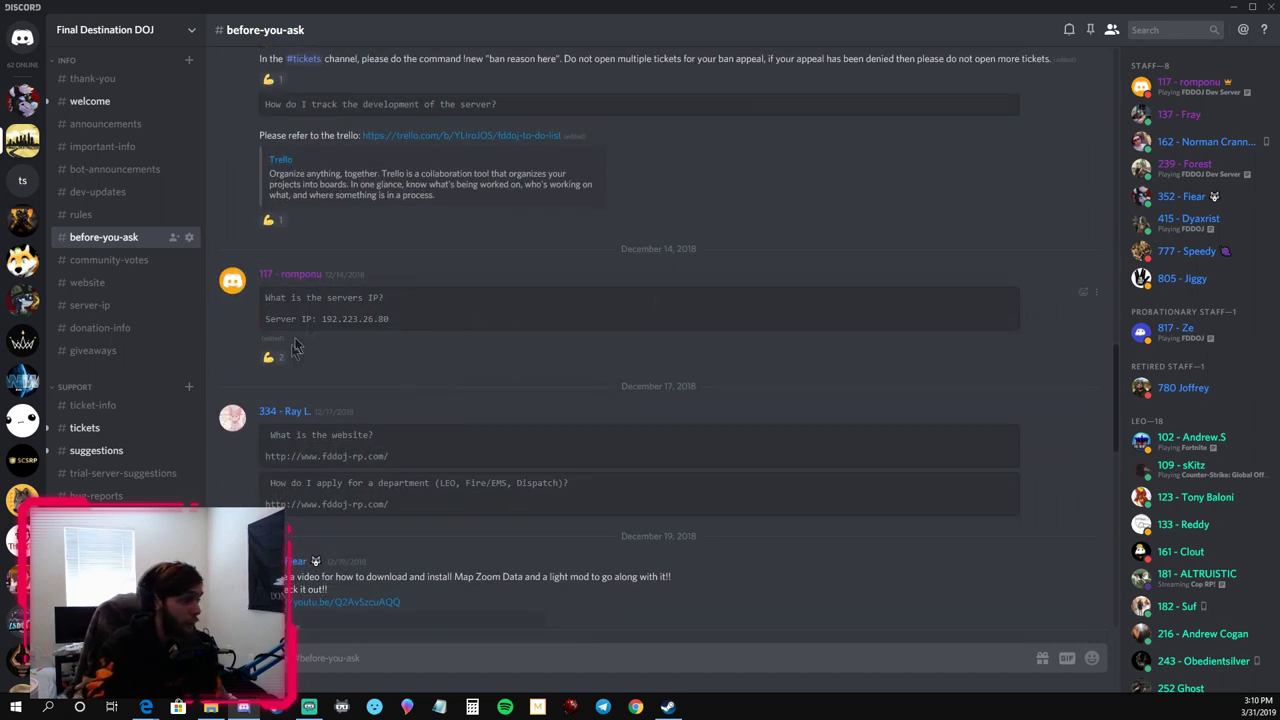
# Highlight the server website address and the Map Zoom Data video message.
pyautogui.scroll(-1, 399, 357)
pyautogui.scroll(-3, 535, 303)
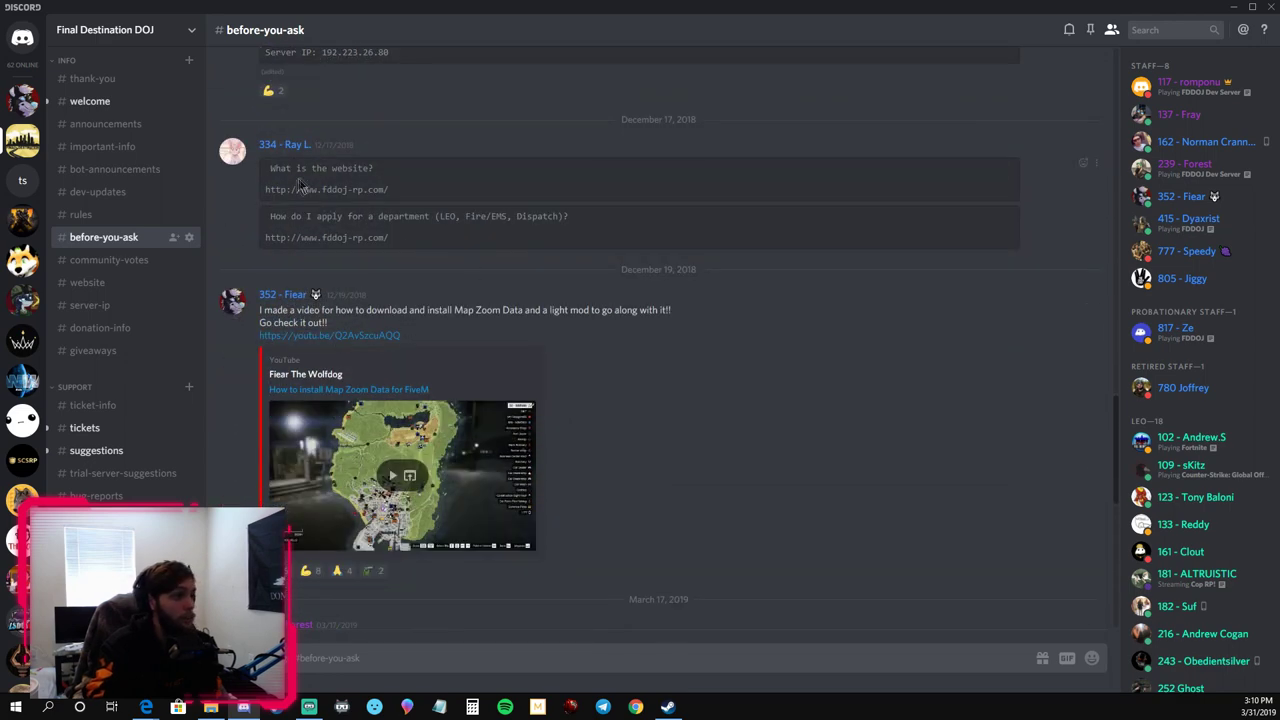
pyautogui.moveTo(291, 189); pyautogui.dragTo(395, 192)
pyautogui.click(404, 245)
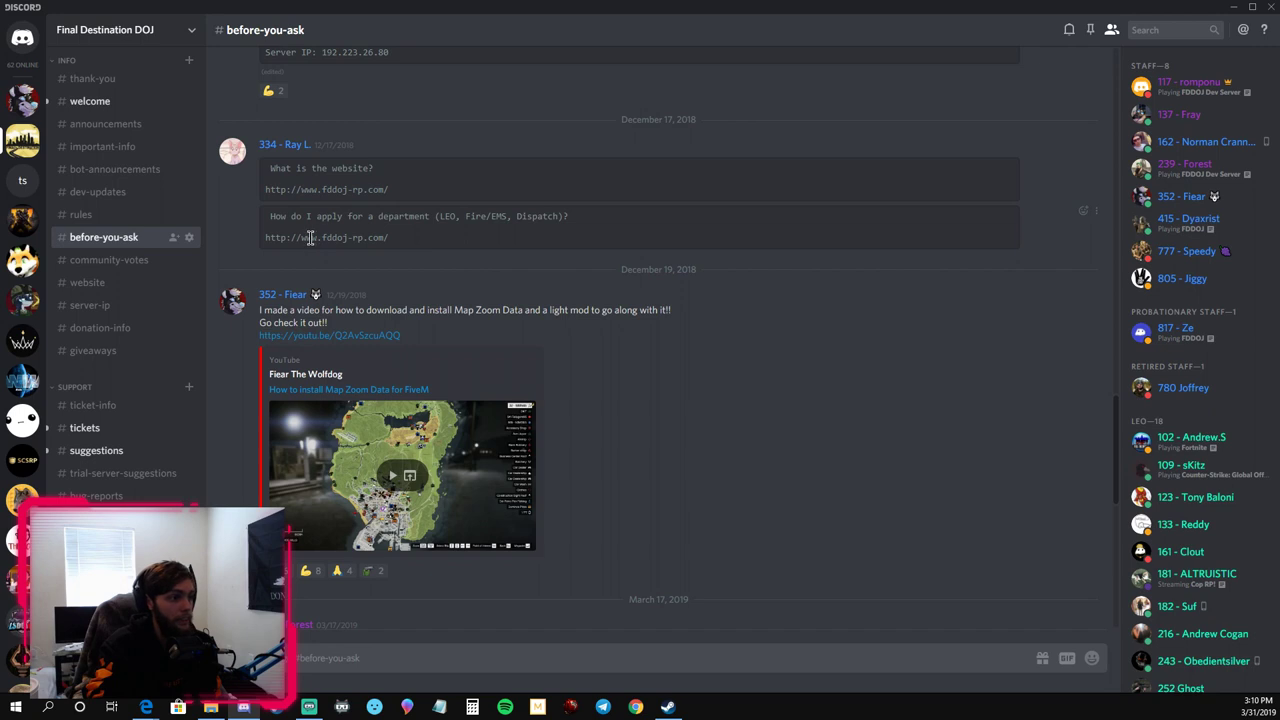
pyautogui.scroll(-2, 576, 299)
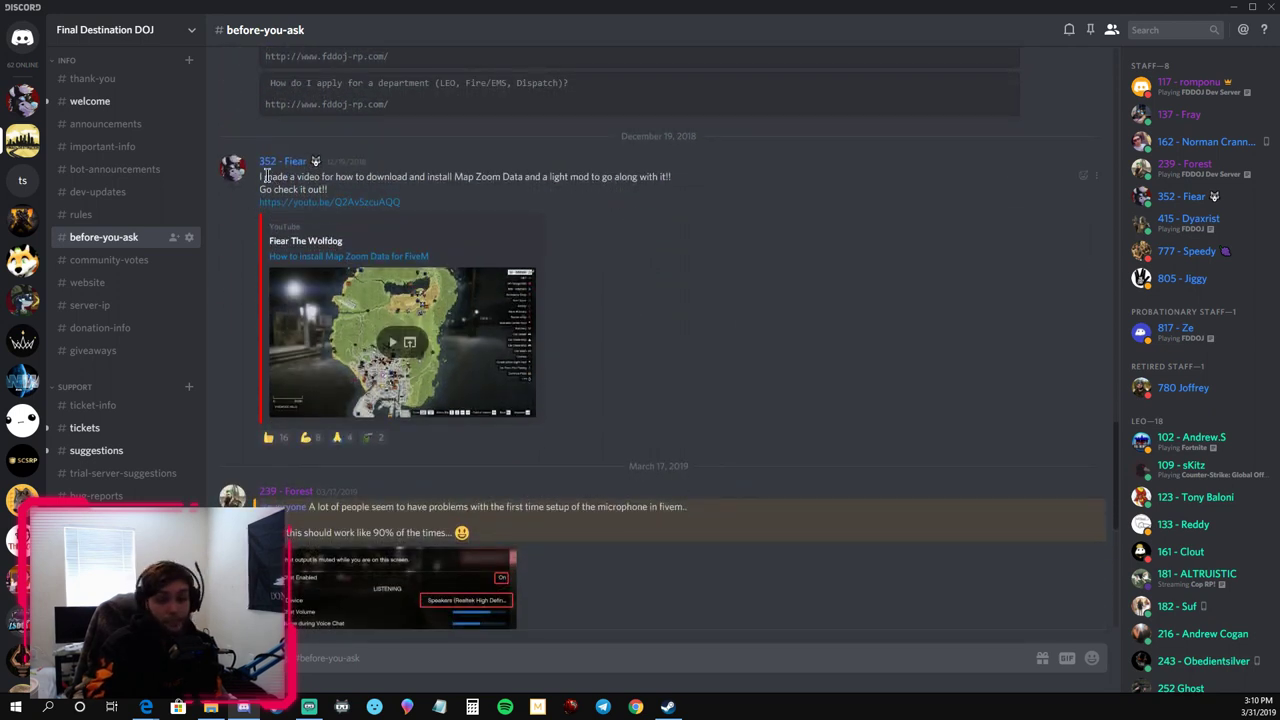
pyautogui.moveTo(265, 177); pyautogui.dragTo(289, 203)
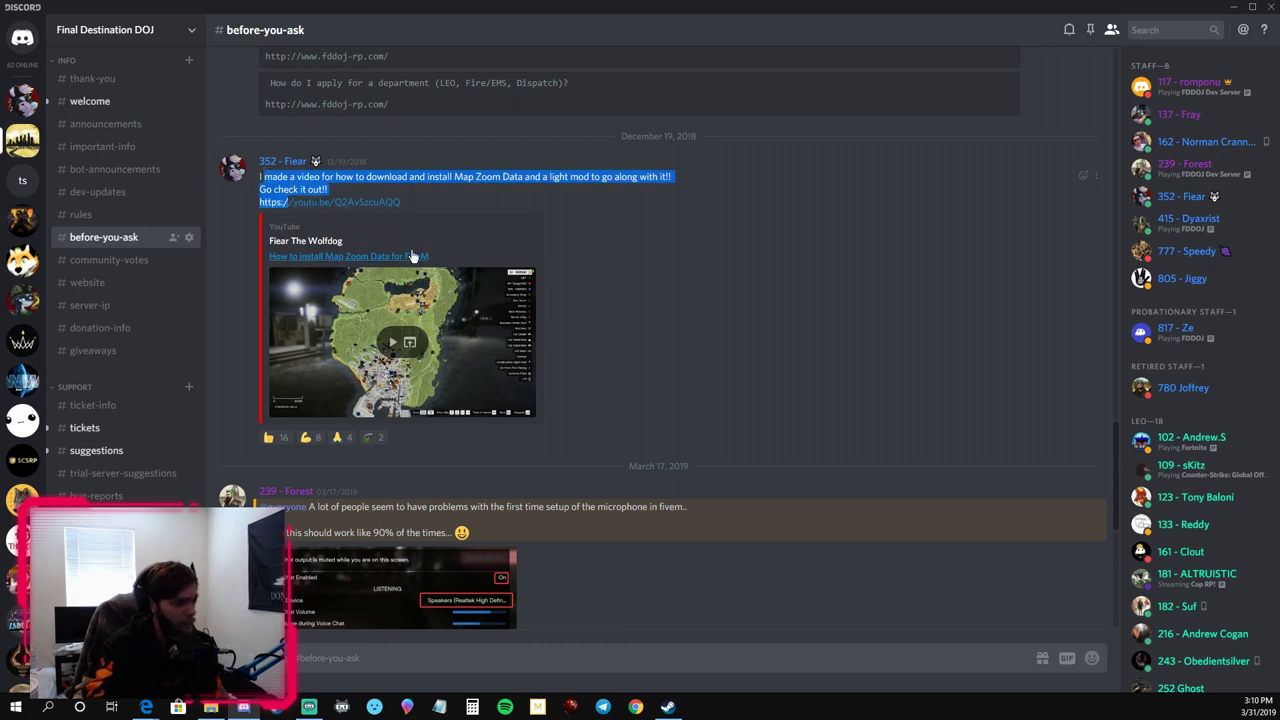
pyautogui.click(607, 228)
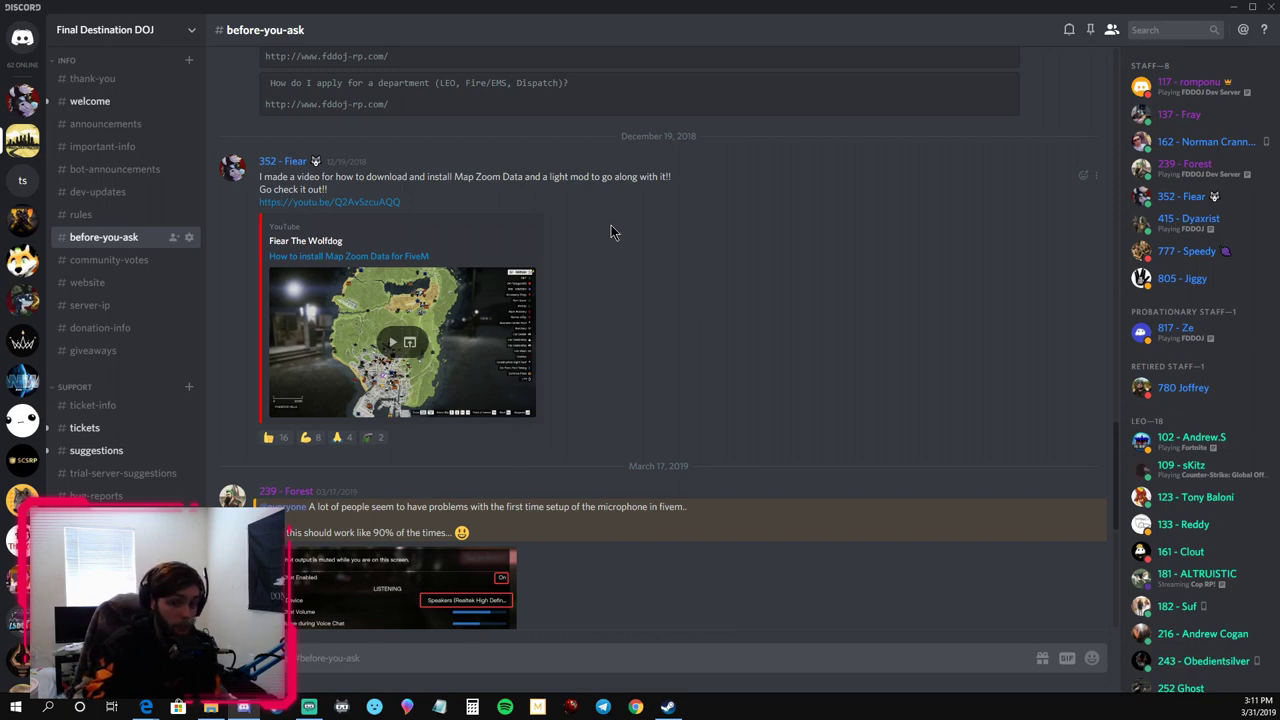
# View the March 17 microphone-settings screenshot enlarged twice, closing it each time.
pyautogui.scroll(-5, 640, 240)
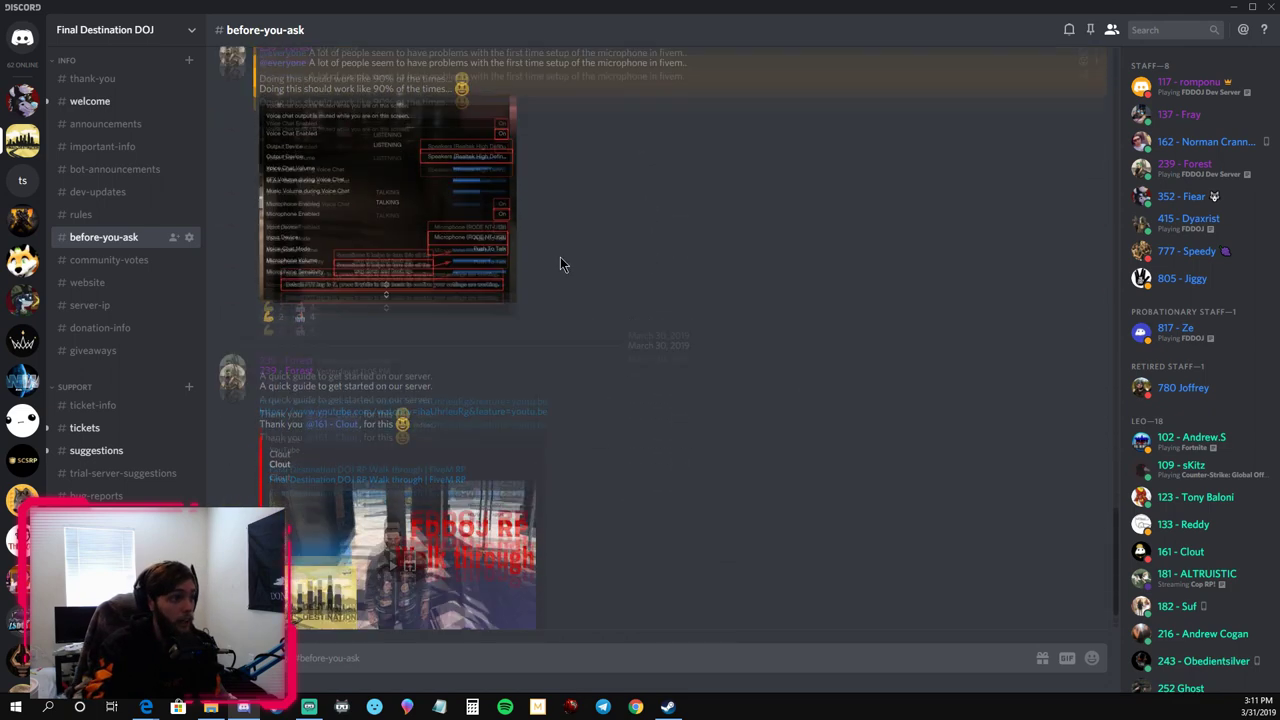
pyautogui.click(440, 374)
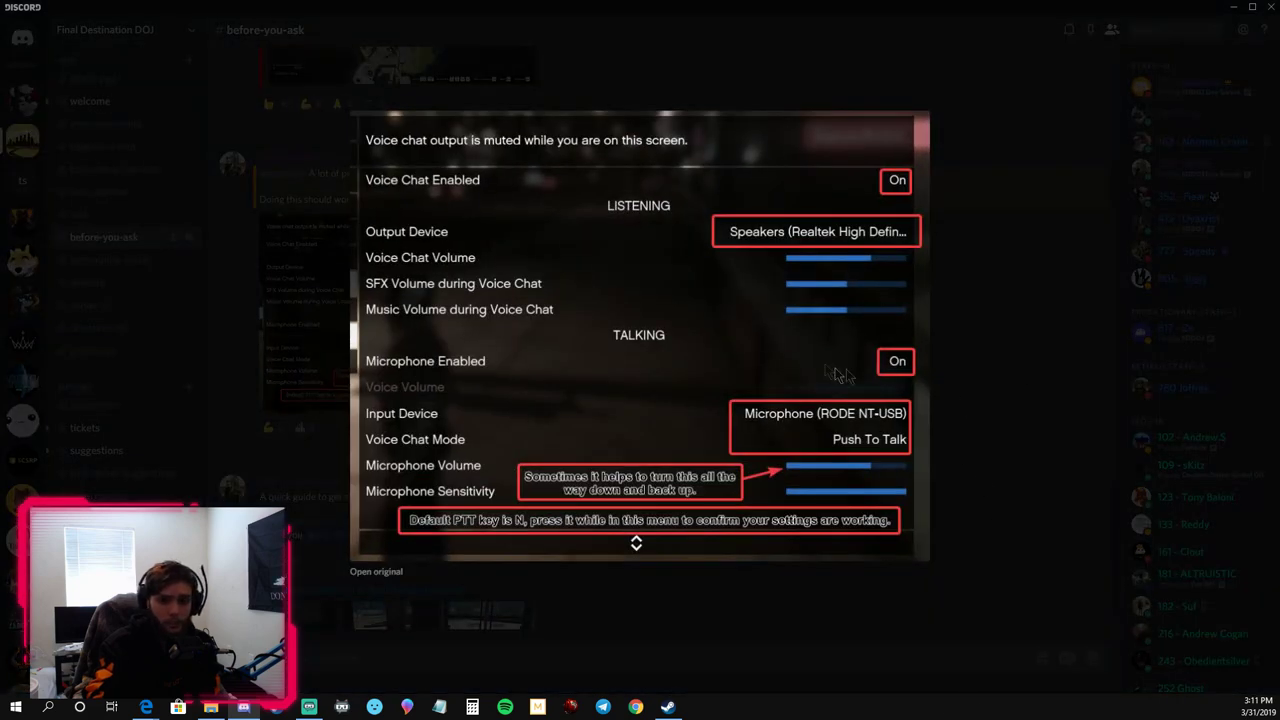
pyautogui.click(1015, 372)
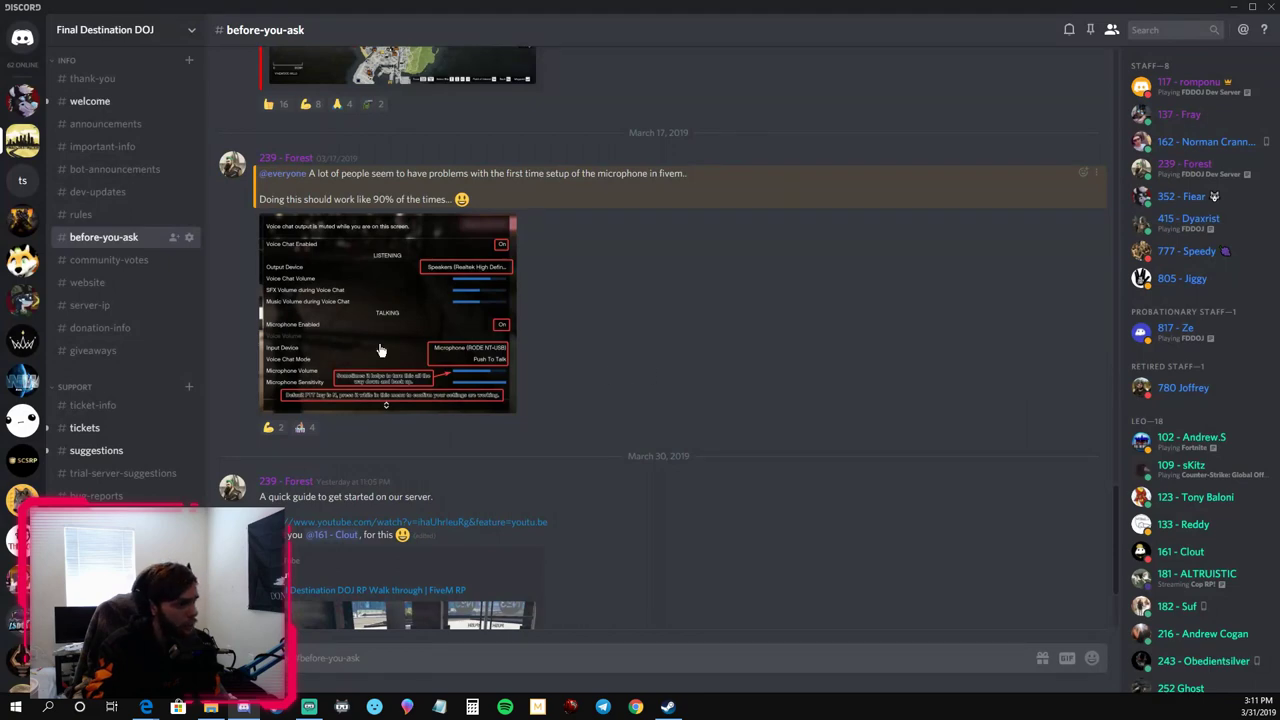
pyautogui.click(380, 350)
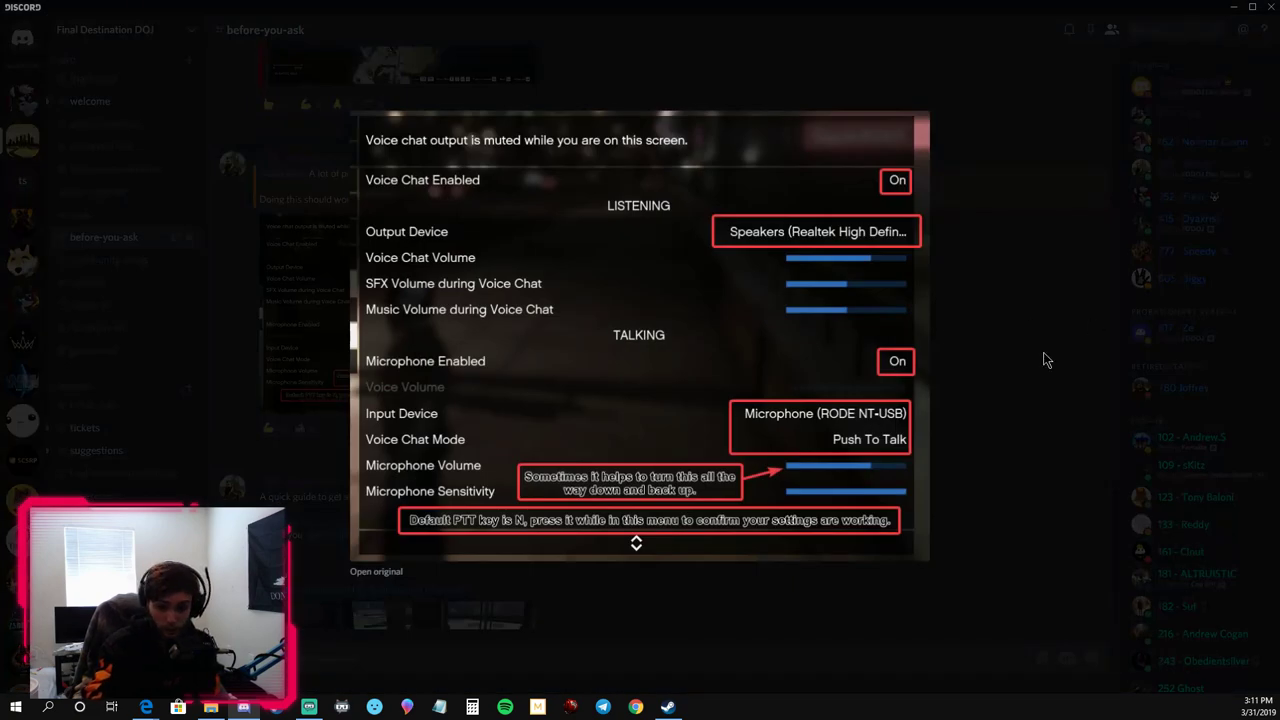
pyautogui.click(1043, 353)
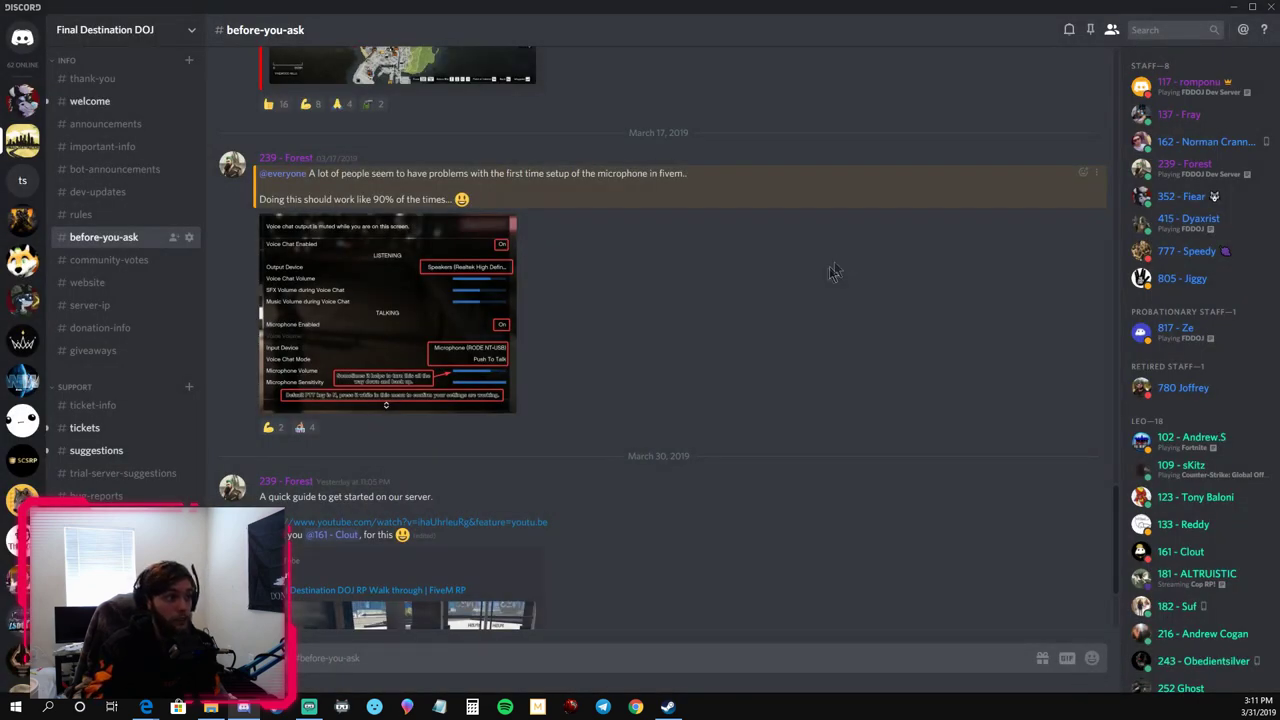
# Scroll to the March 30 walkthrough post, then down the channel list to Voice Channels and Dispatch.
pyautogui.scroll(-3, 804, 315)
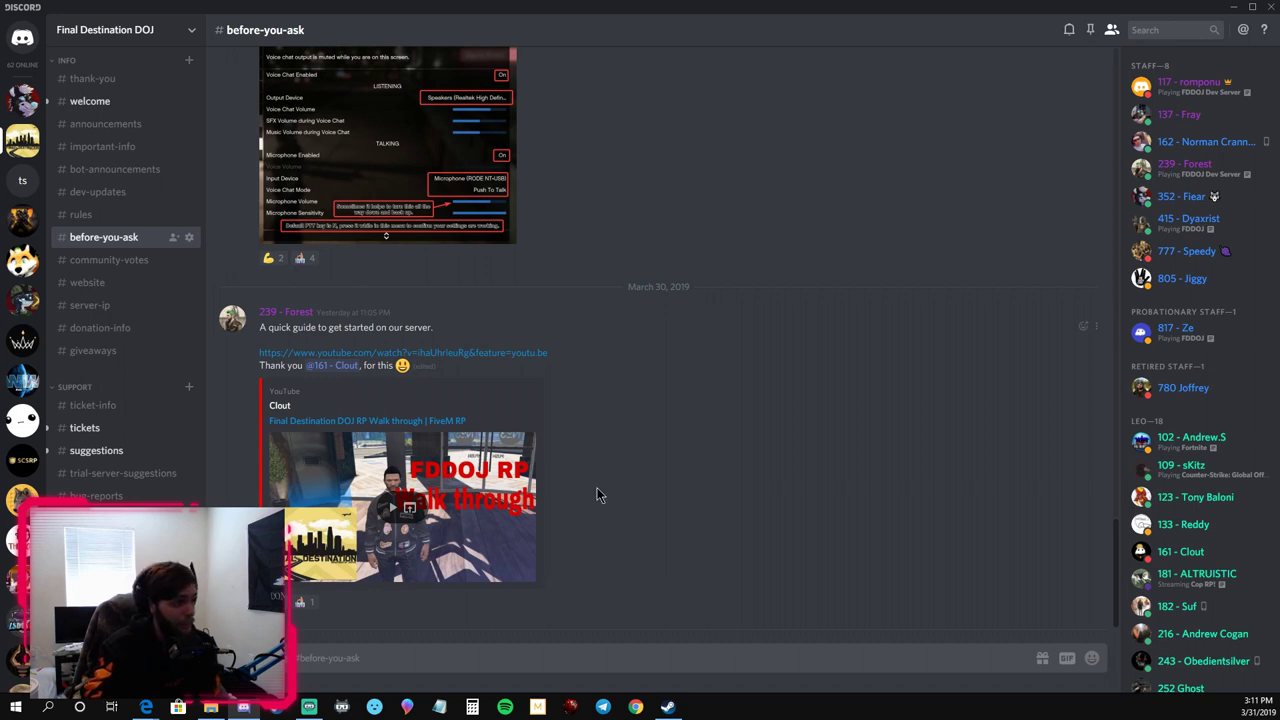
pyautogui.scroll(-3, 147, 330)
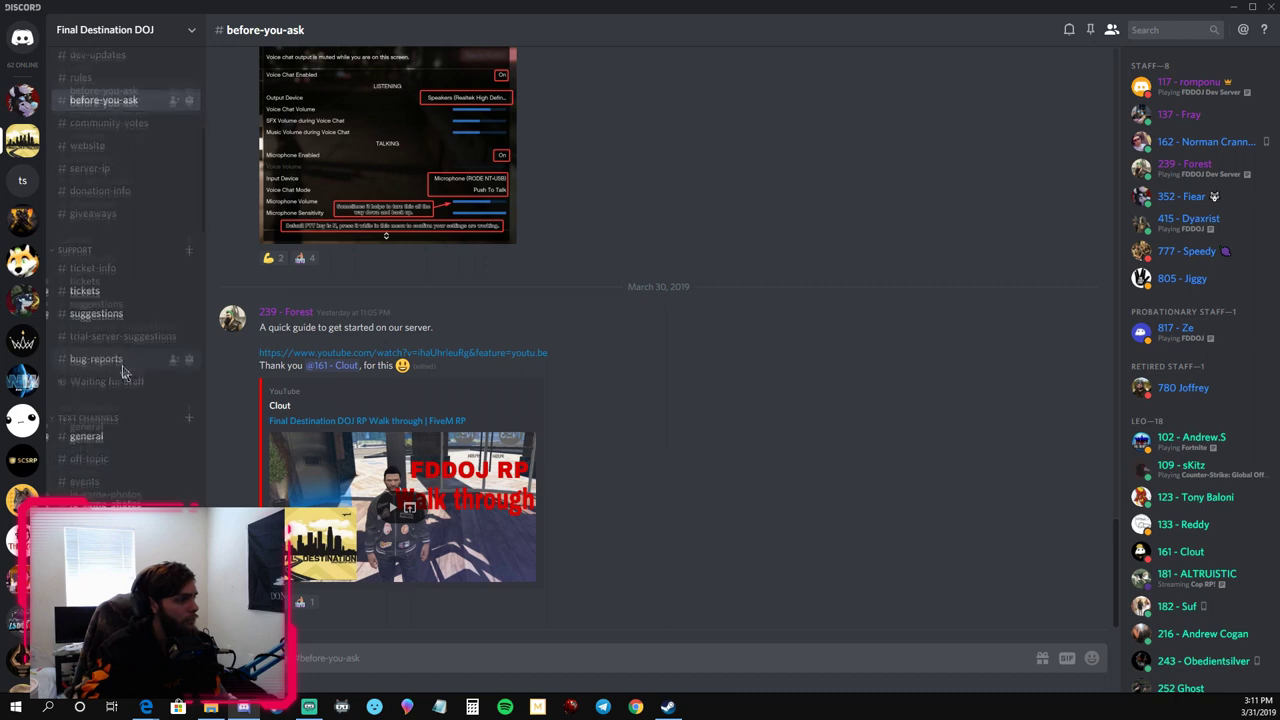
pyautogui.scroll(-4, 150, 340)
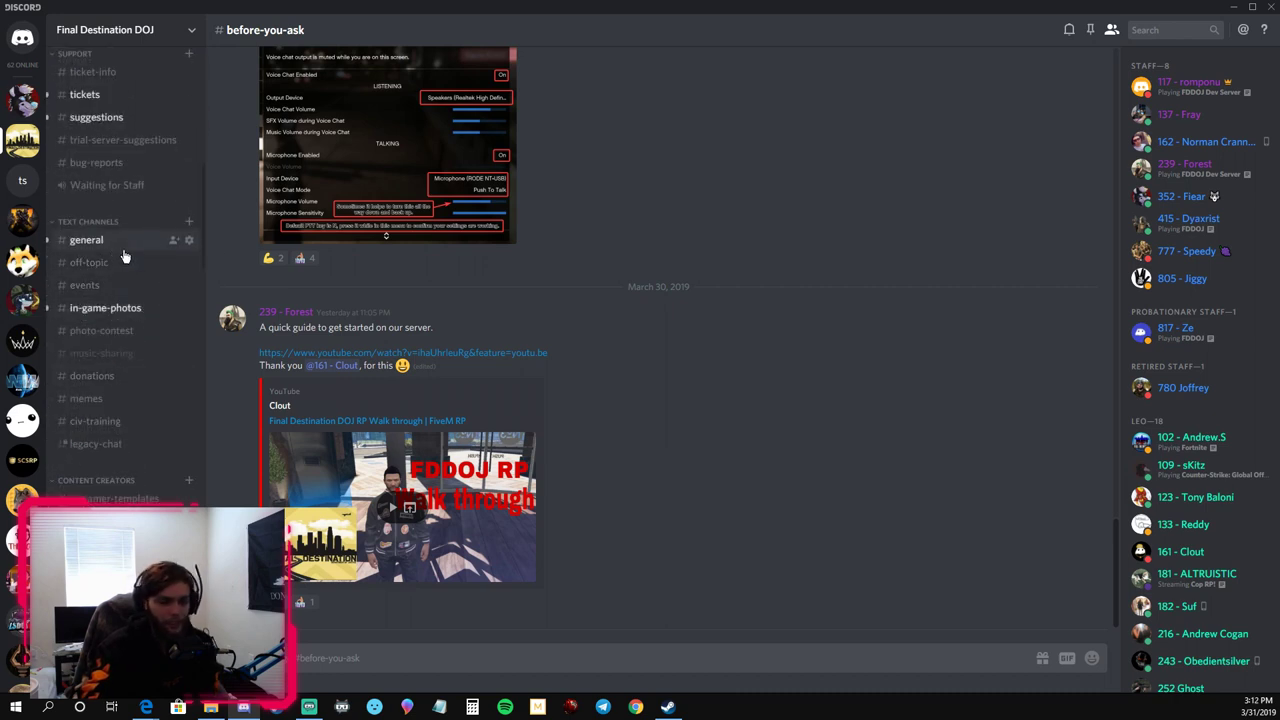
pyautogui.scroll(-6, 124, 255)
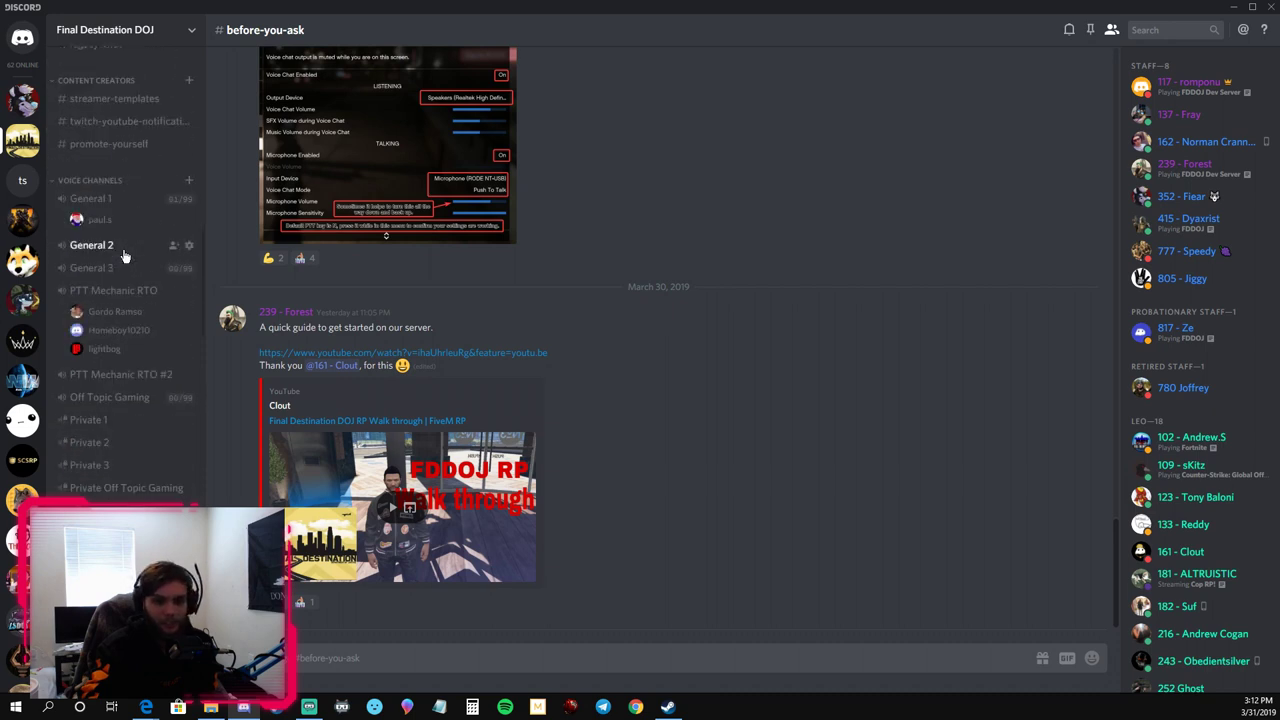
pyautogui.scroll(-3, 133, 311)
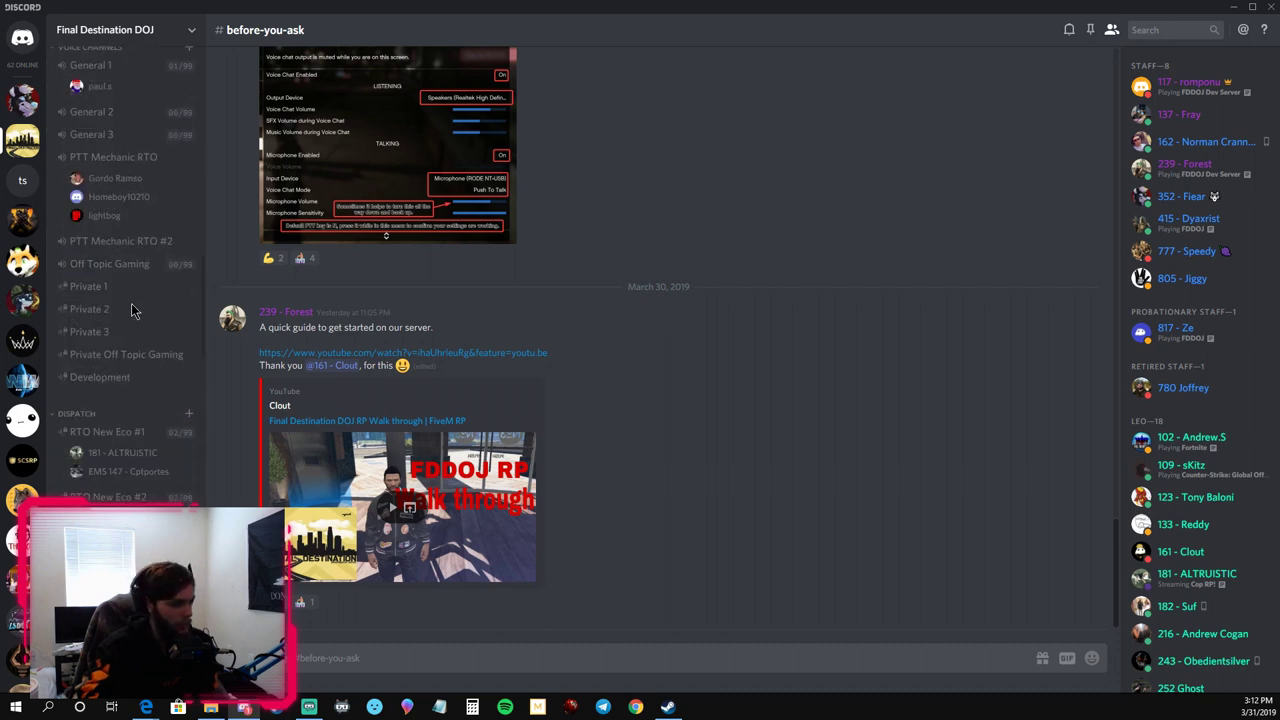